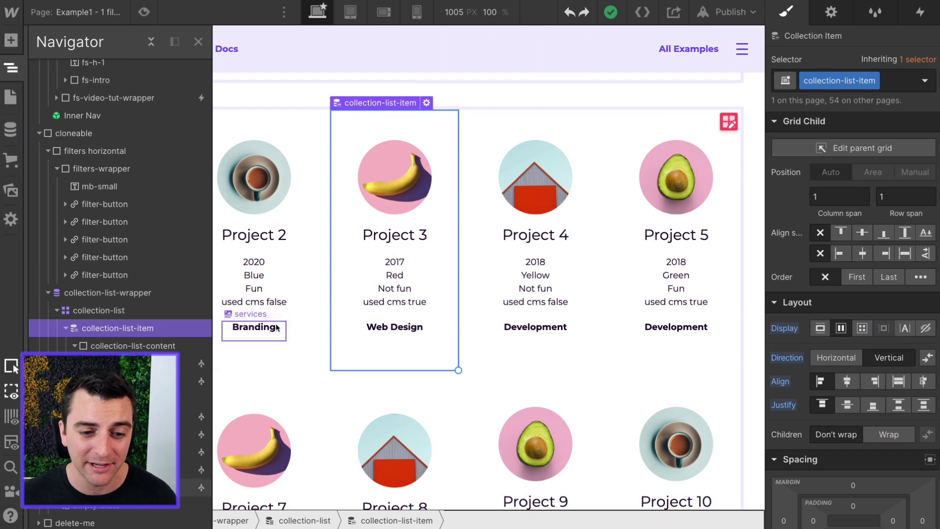
- Hide the Navigator and inspect Project 3's year 2017, colour Red and card content elements
key("z")
left_click(416, 270)
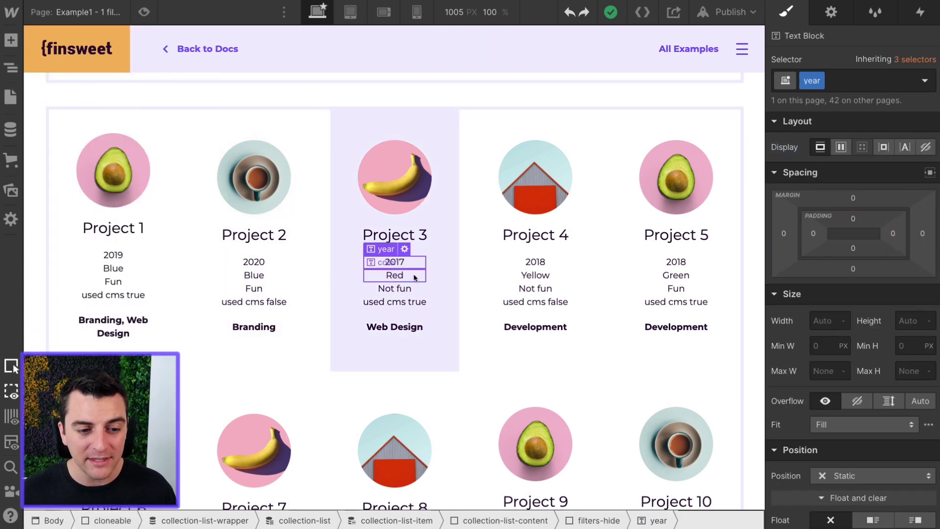
left_click(419, 281)
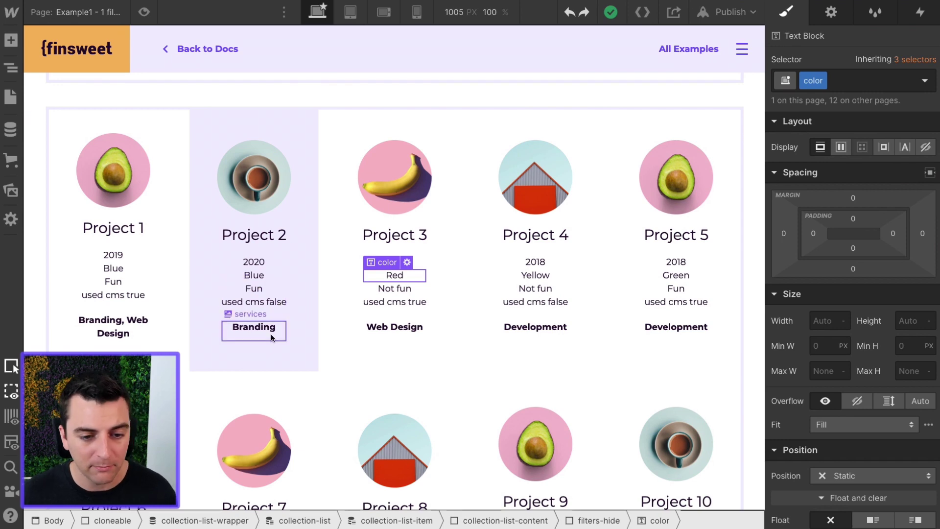
left_click(439, 283)
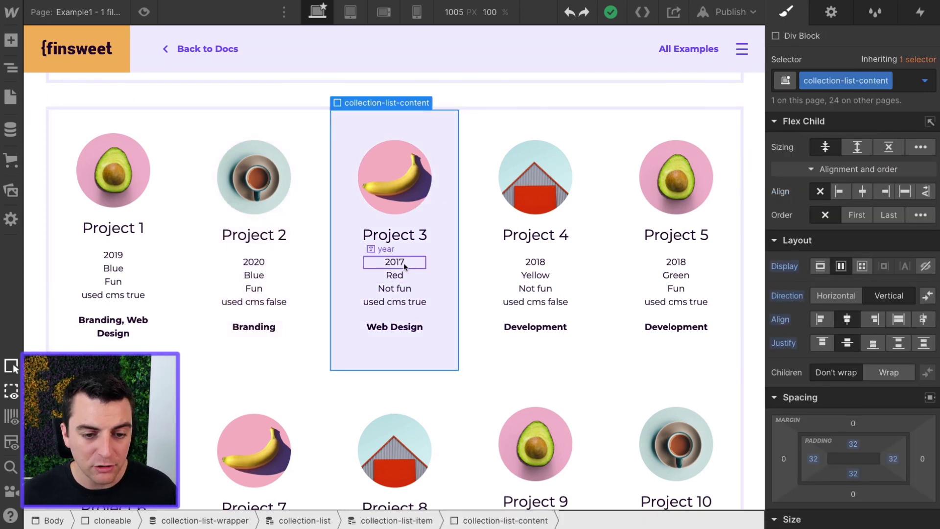
left_click(400, 261)
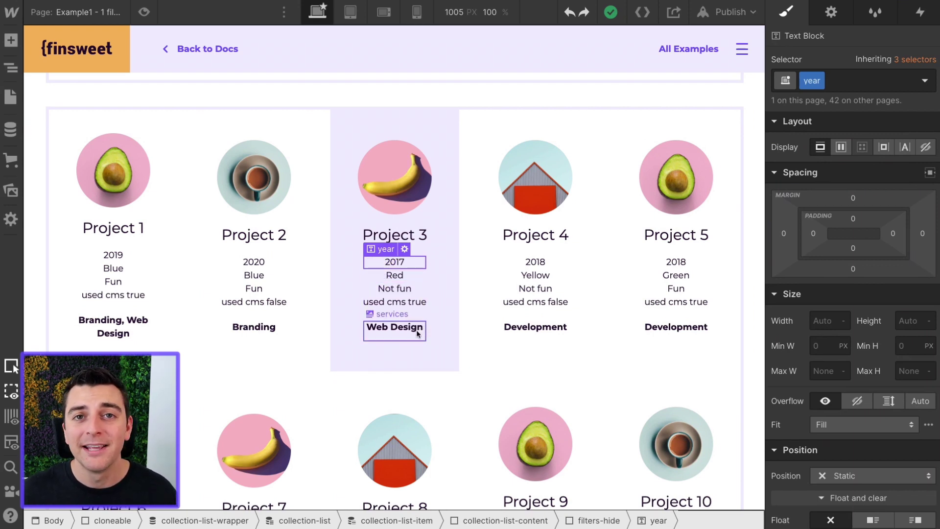
- Open Project 500 in the Projects CMS collection and check its Green color option
left_click(17, 135)
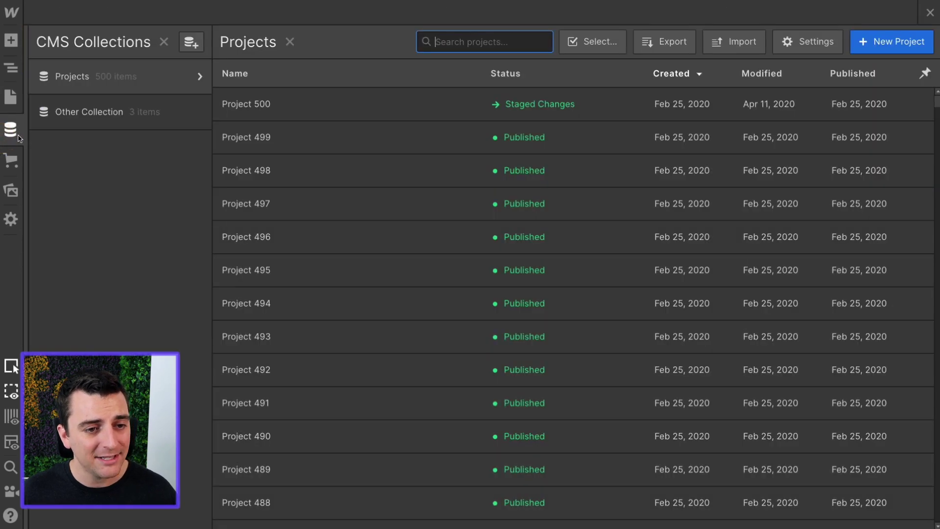
left_click(317, 111)
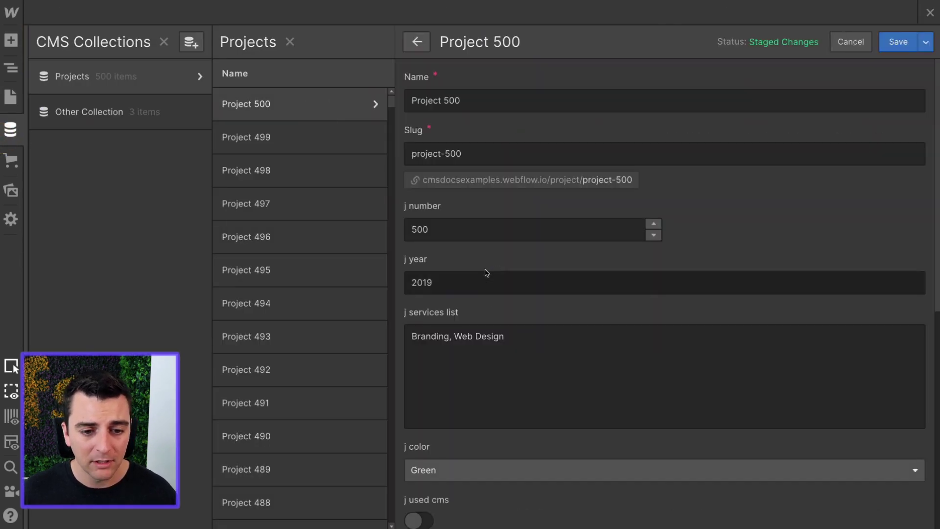
scroll(468, 280, "down", 1)
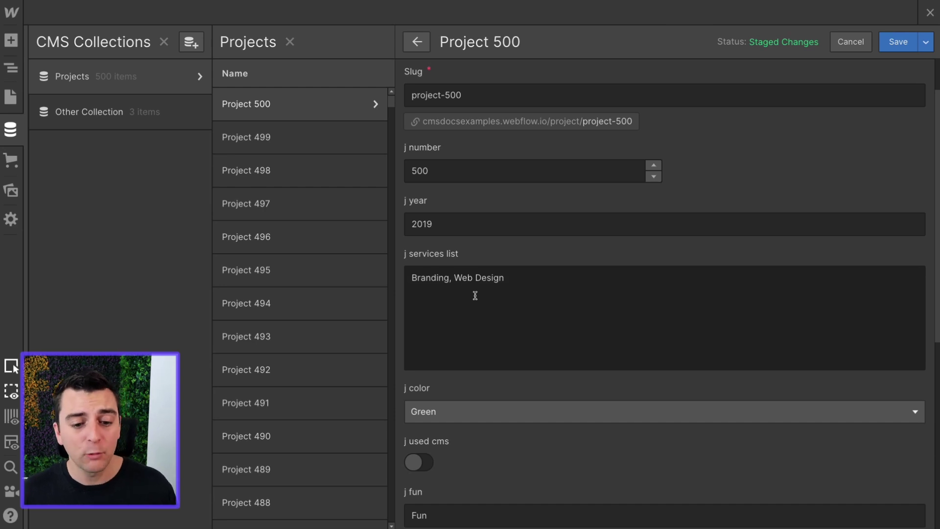
scroll(475, 295, "down", 2)
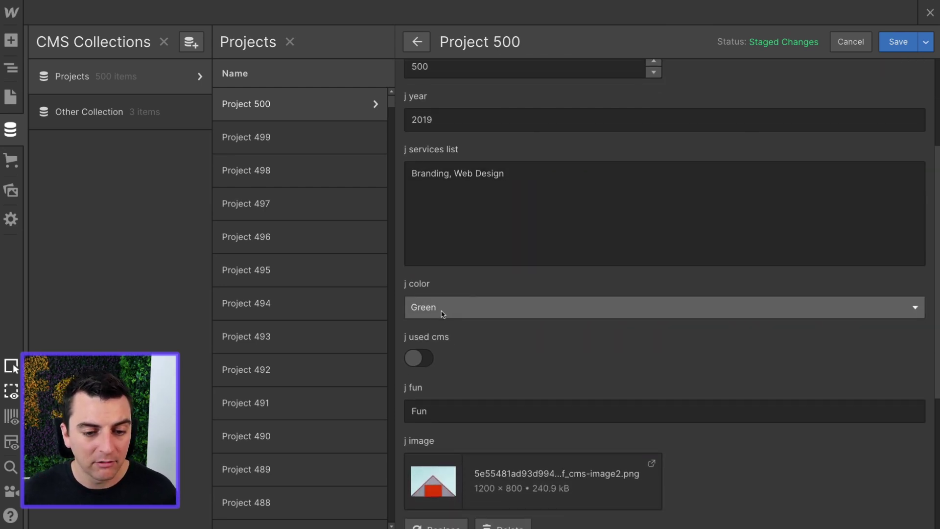
left_click(443, 314)
left_click(475, 296)
- Review Project 500's Fun field, then close the CMS collections back to the canvas
scroll(478, 293, "down", 1)
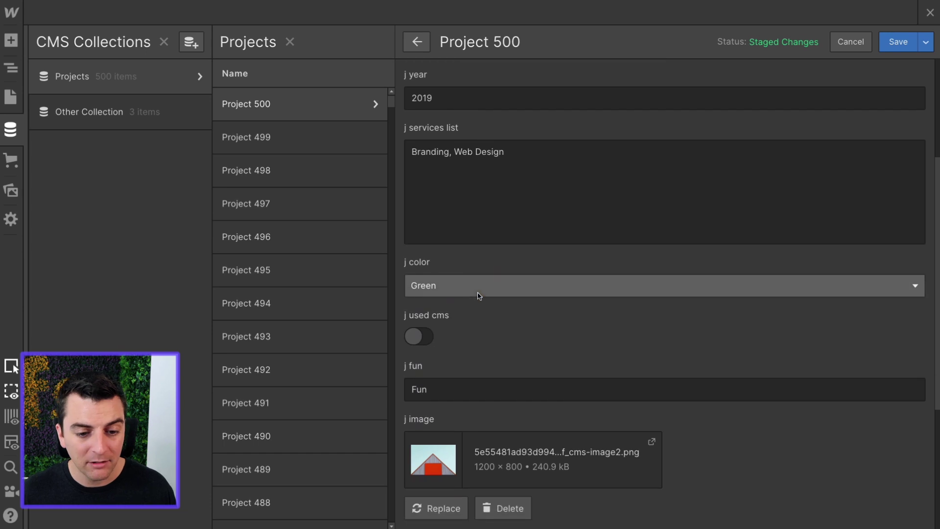
scroll(450, 341, "down", 1)
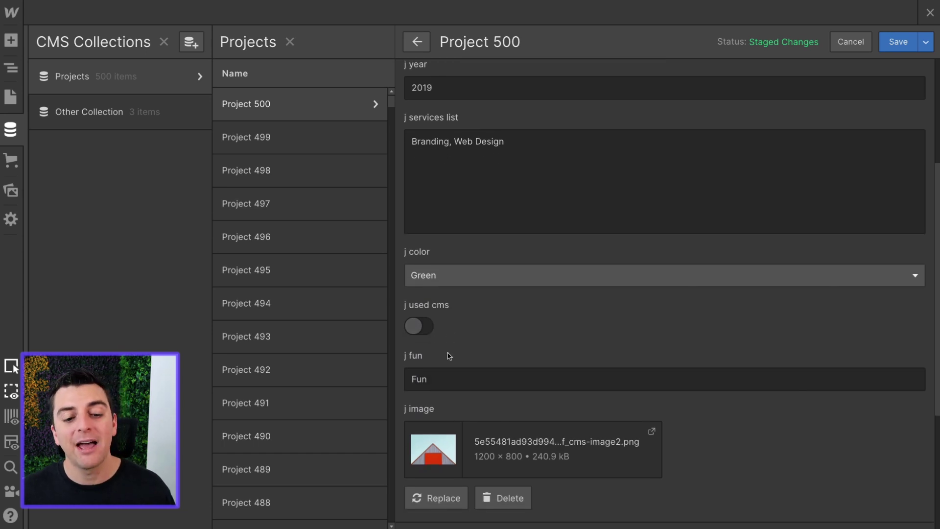
double_click(441, 378)
left_click(503, 341)
scroll(504, 333, "up", 1)
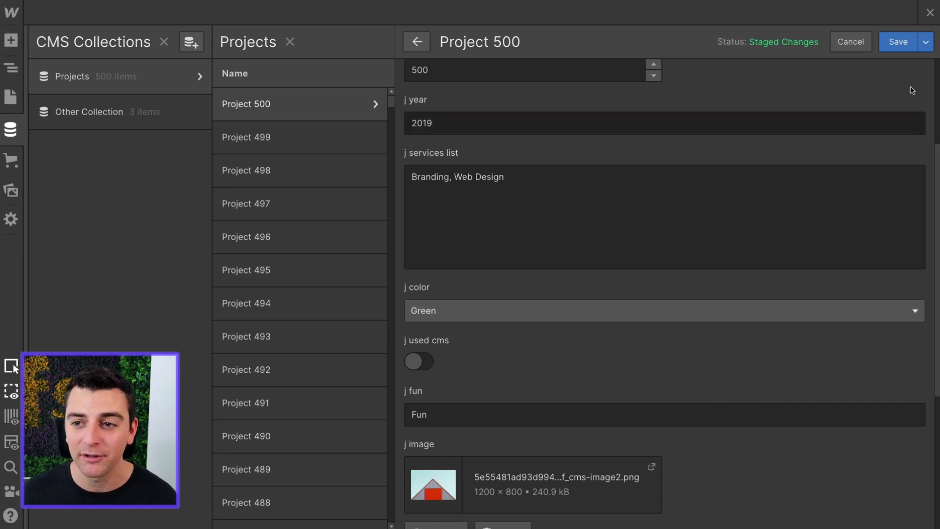
left_click(932, 14)
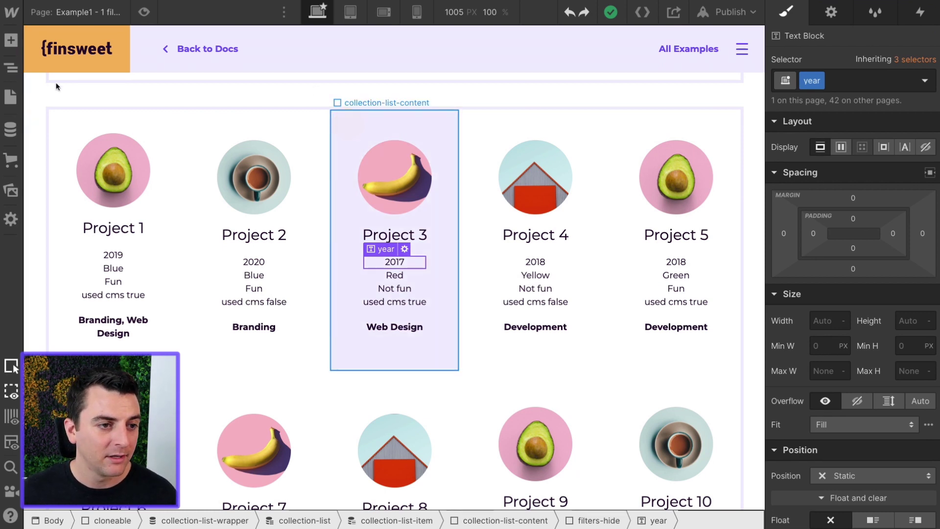
- Select Project 3's filters-hide block with the Navigator shown
left_click(343, 120)
key("z")
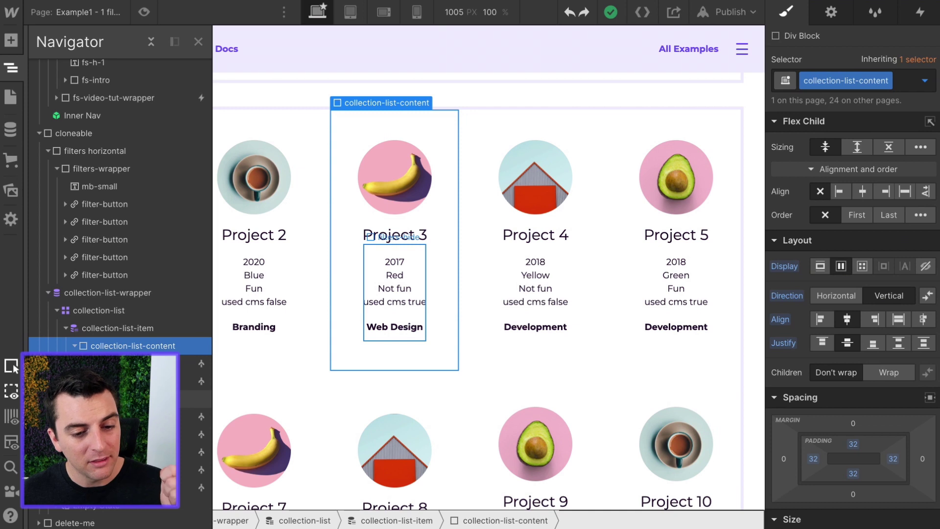
left_click(415, 283)
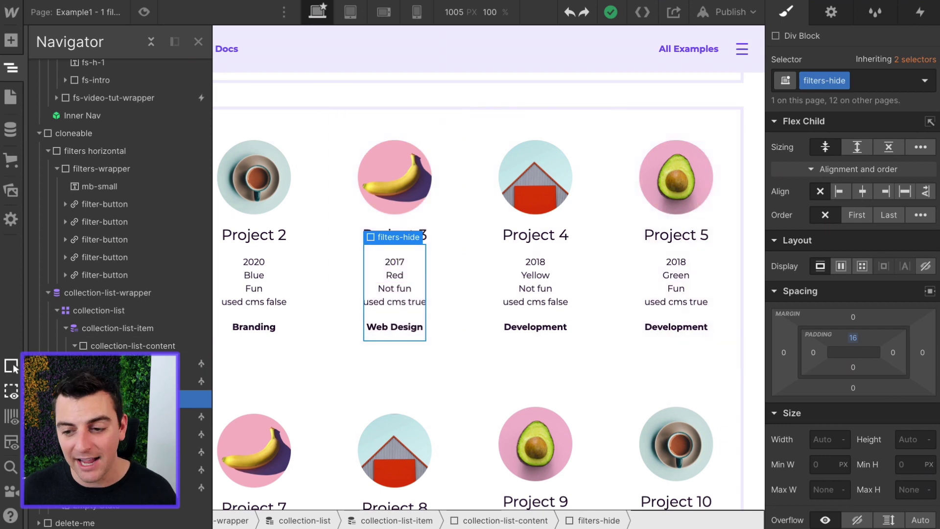
- Set filters-hide Display to none and undo with Ctrl+Z, twice, restoring the card details
left_click(928, 268)
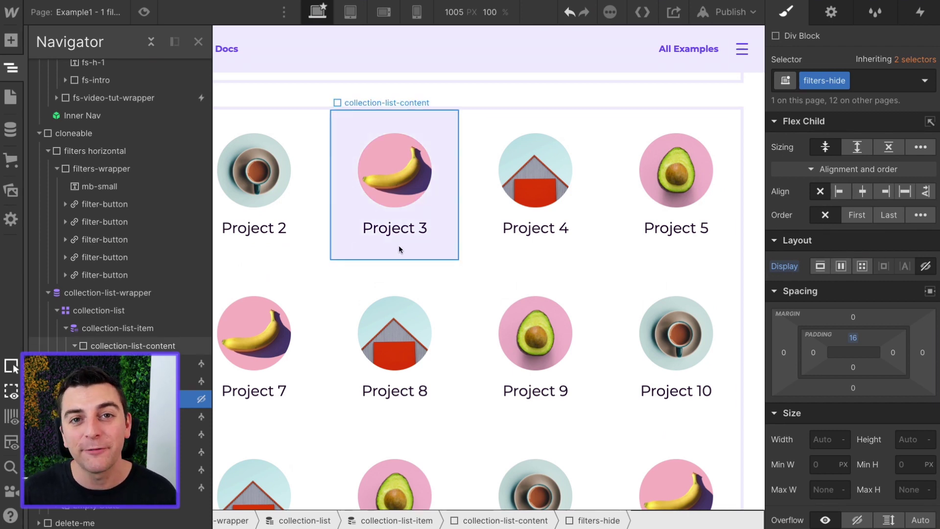
key("ctrl+z")
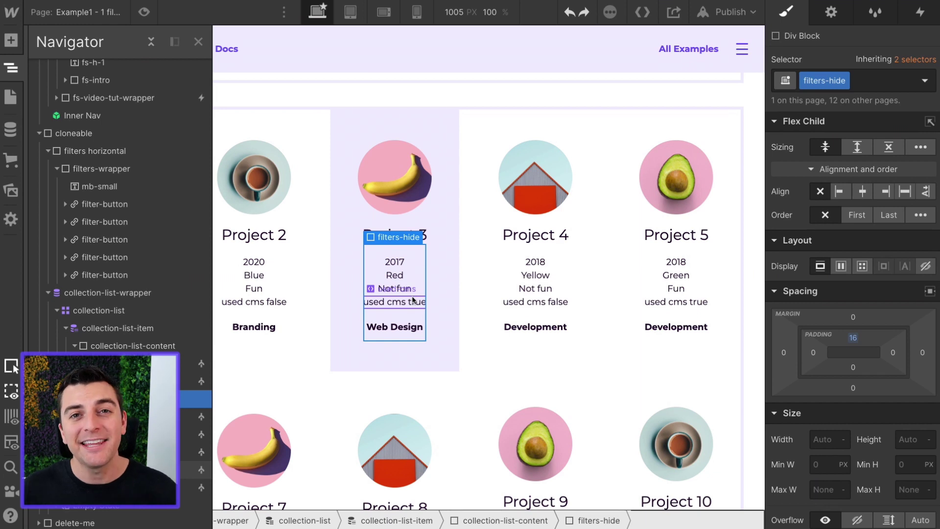
left_click(925, 266)
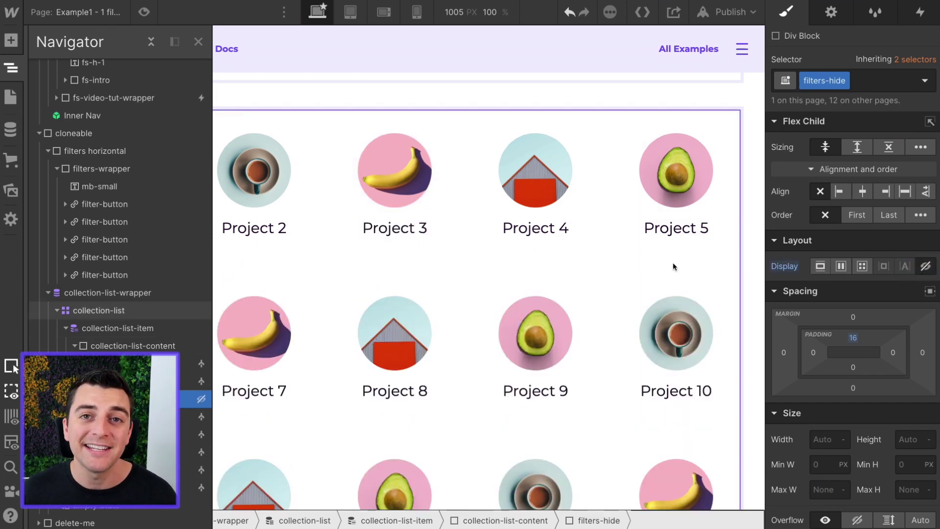
key("ctrl+z")
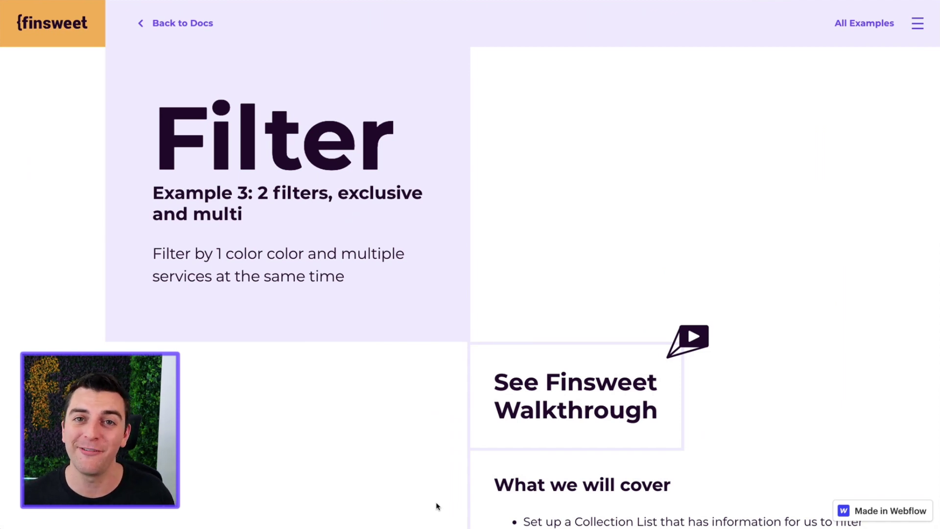
- Scroll the published Filter Example 3 page down to the filter buttons and project cards
scroll(437, 506, "down", 10)
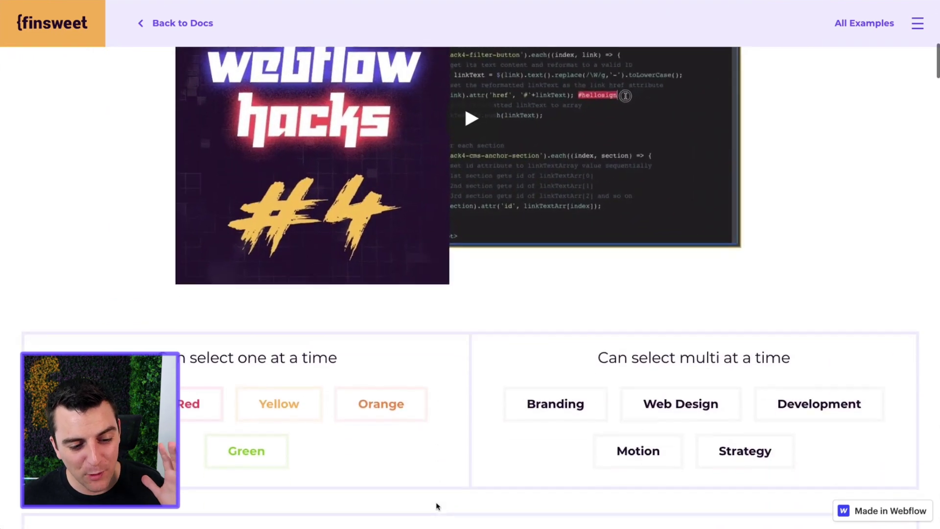
scroll(438, 506, "down", 4)
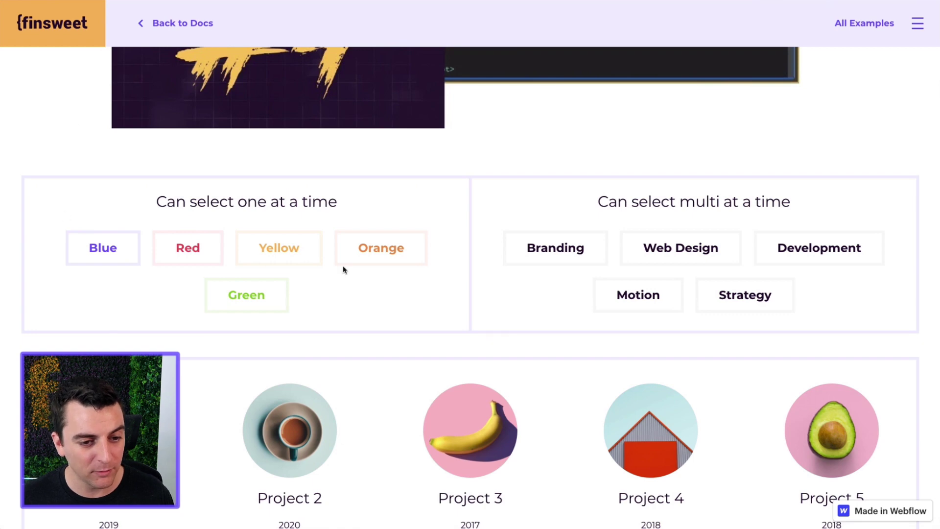
- Try the Yellow, Red, Blue and Green colour filters in turn on the live page
left_click(275, 247)
left_click(211, 246)
left_click(103, 249)
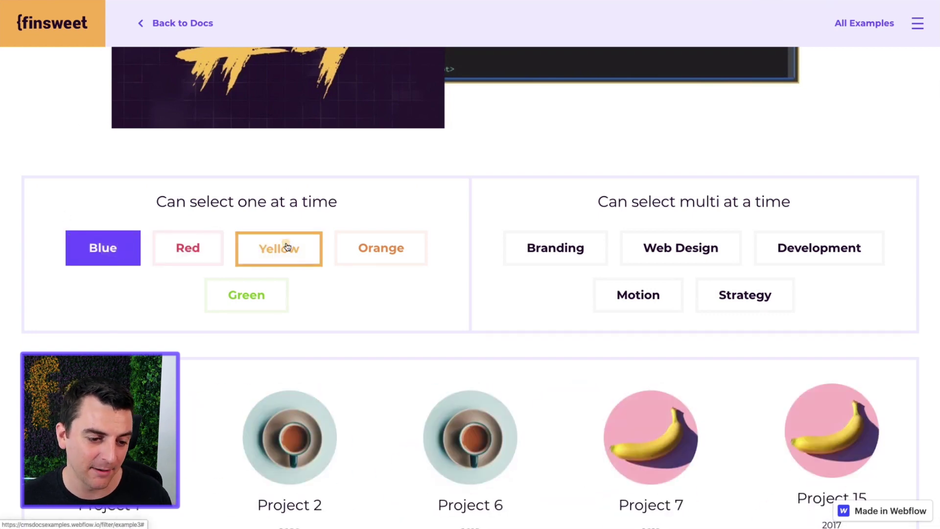
left_click(287, 247)
scroll(288, 245, "down", 2)
left_click(254, 245)
left_click(210, 203)
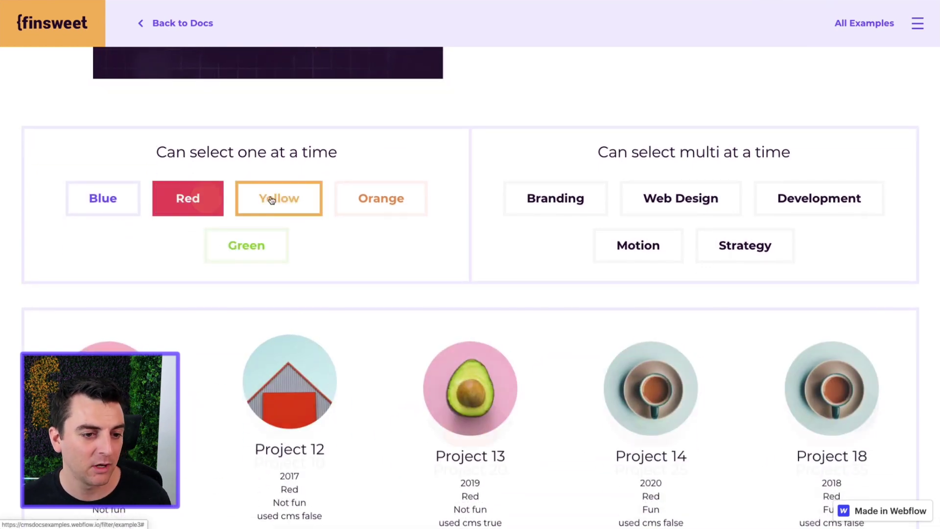
left_click(276, 199)
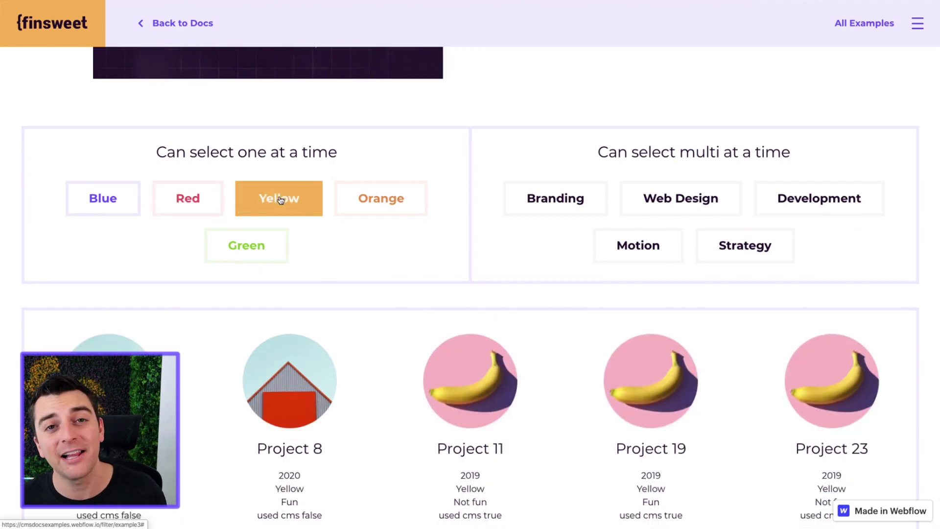
- Cycle Red, Yellow, Blue, Orange and Green filters, then clear Green and settle on Blue
left_click(207, 198)
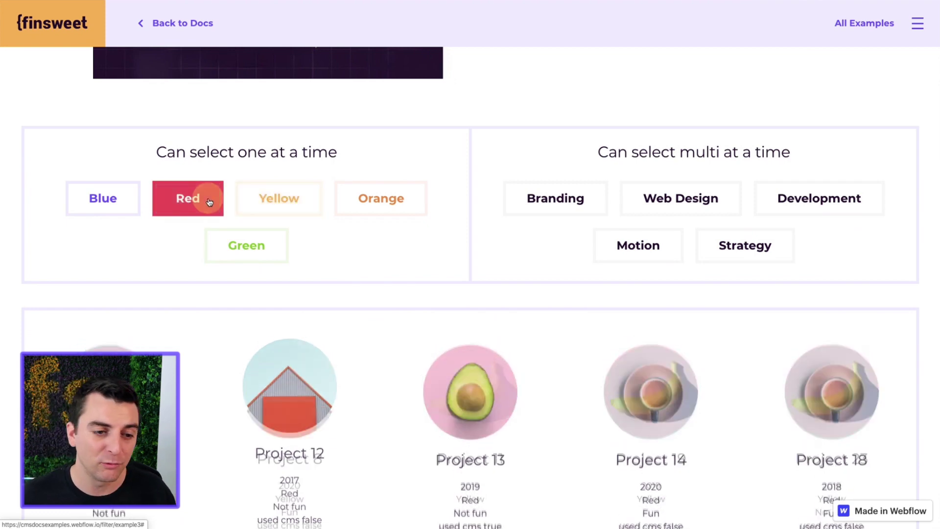
left_click(274, 204)
left_click(207, 201)
left_click(257, 199)
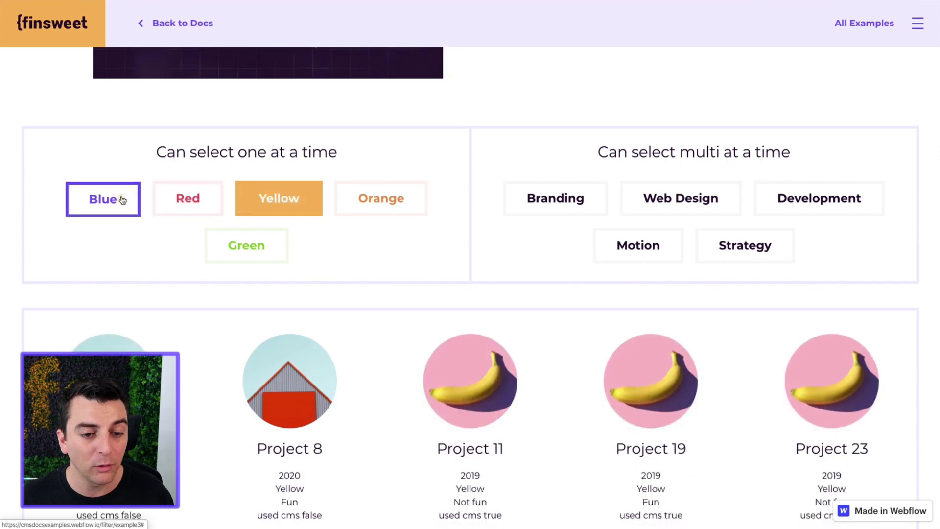
left_click(122, 200)
left_click(359, 201)
left_click(235, 251)
scroll(235, 252, "down", 2)
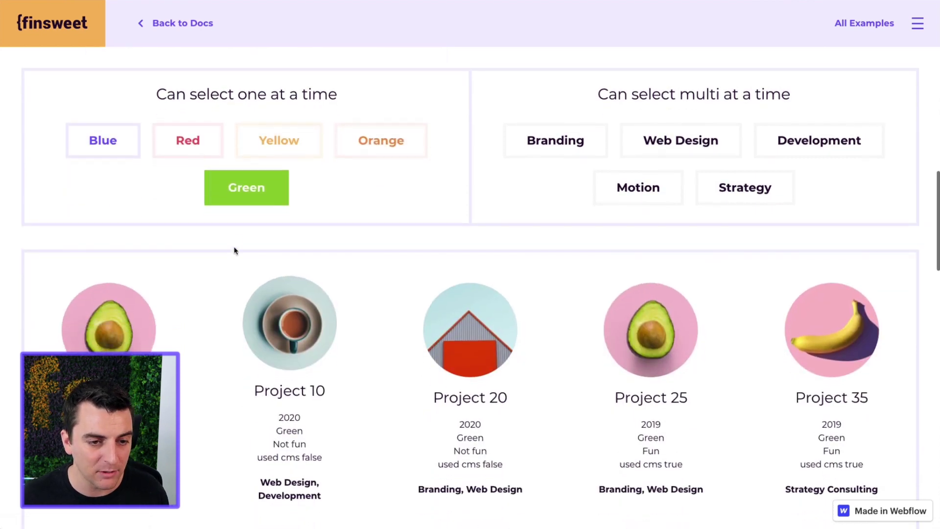
left_click(228, 185)
left_click(109, 156)
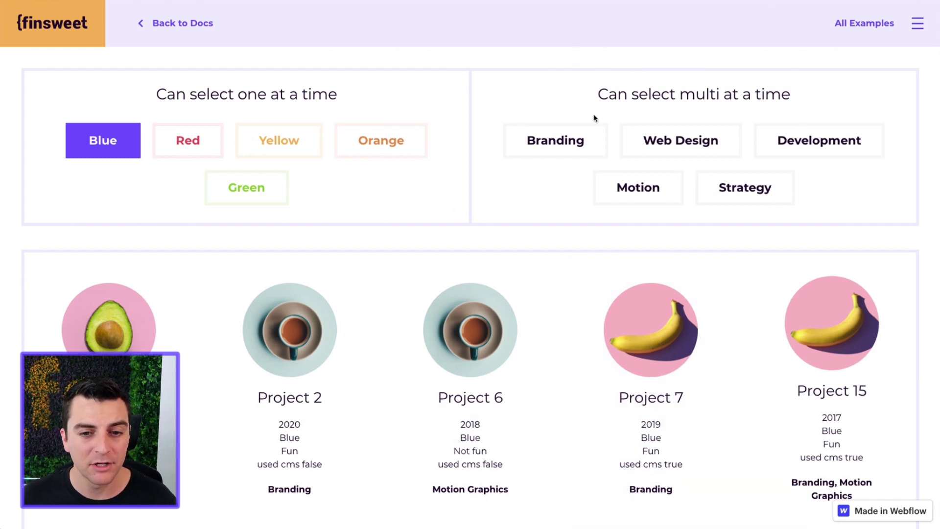
- Add the Branding service filter to Blue and check Project 45's colour value
left_click(561, 141)
scroll(560, 140, "down", 1)
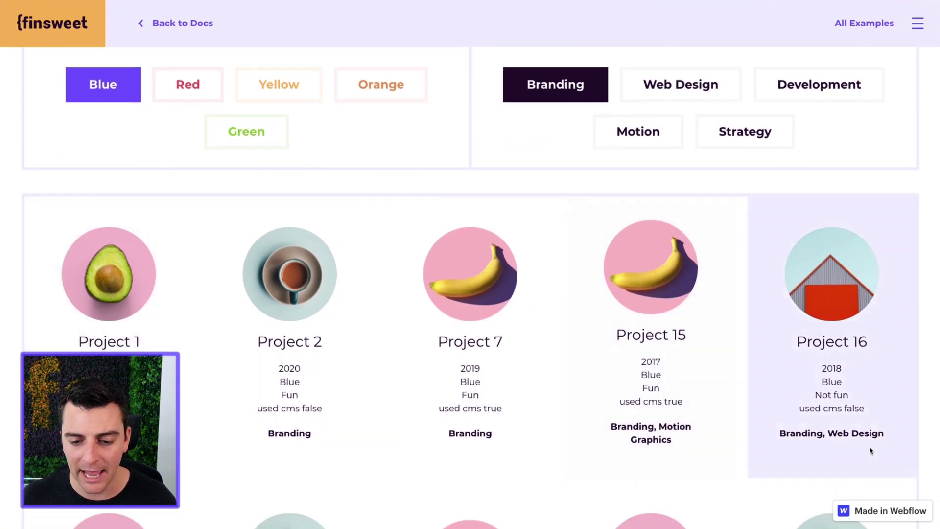
scroll(676, 448, "down", 4)
scroll(678, 451, "down", 1)
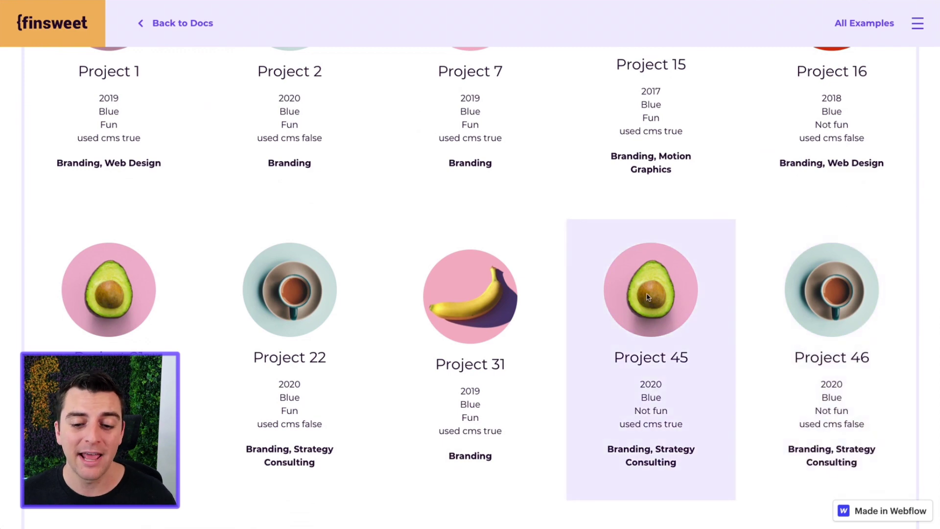
double_click(630, 401)
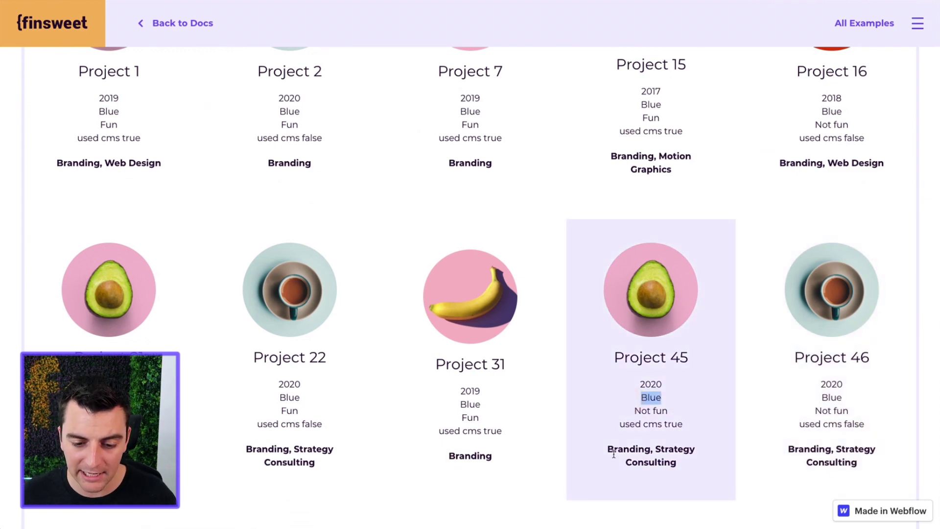
left_click_drag(613, 451, 651, 449)
scroll(652, 451, "up", 8)
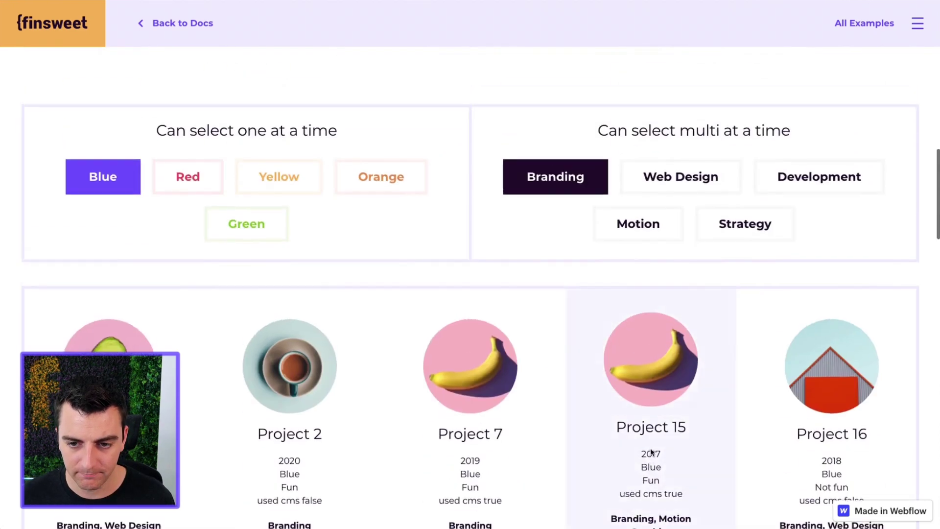
scroll(652, 452, "up", 2)
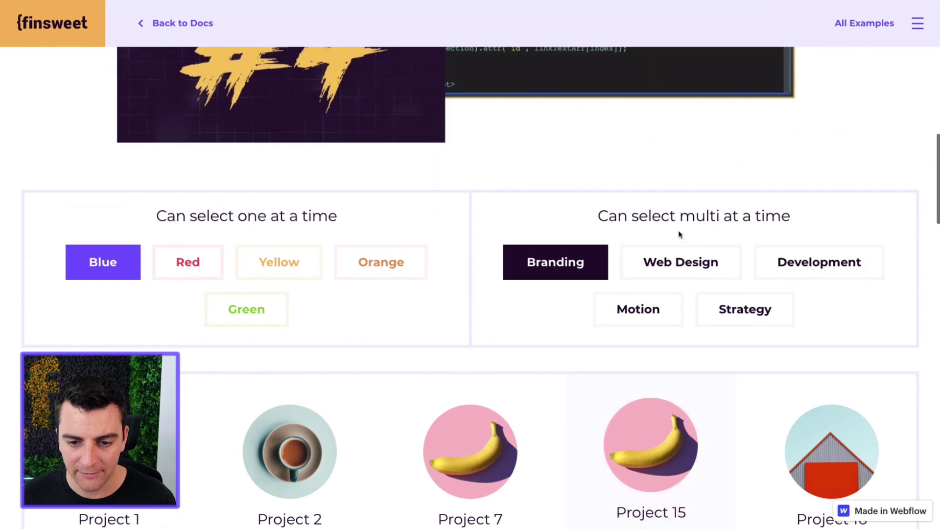
- Add the Development service filter and verify Development in Project 36's services
left_click(850, 262)
scroll(850, 260, "down", 6)
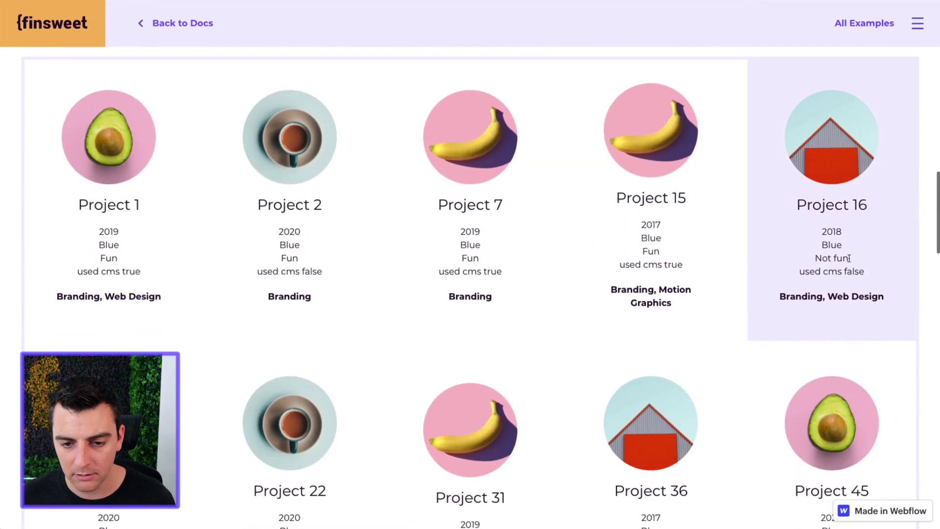
scroll(849, 258, "down", 7)
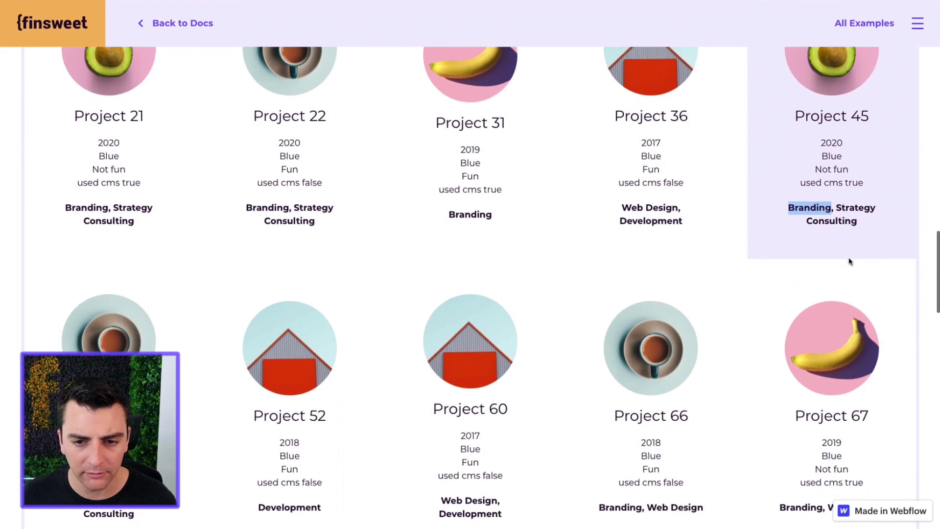
scroll(675, 210, "down", 1)
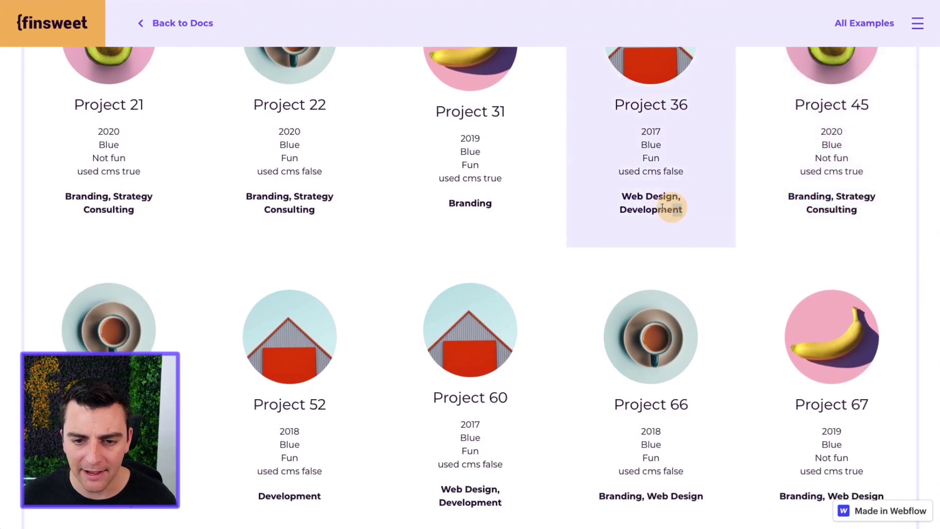
mouse_move(662, 207)
left_mouse_down()
mouse_move(619, 210)
mouse_move(660, 213)
left_mouse_up()
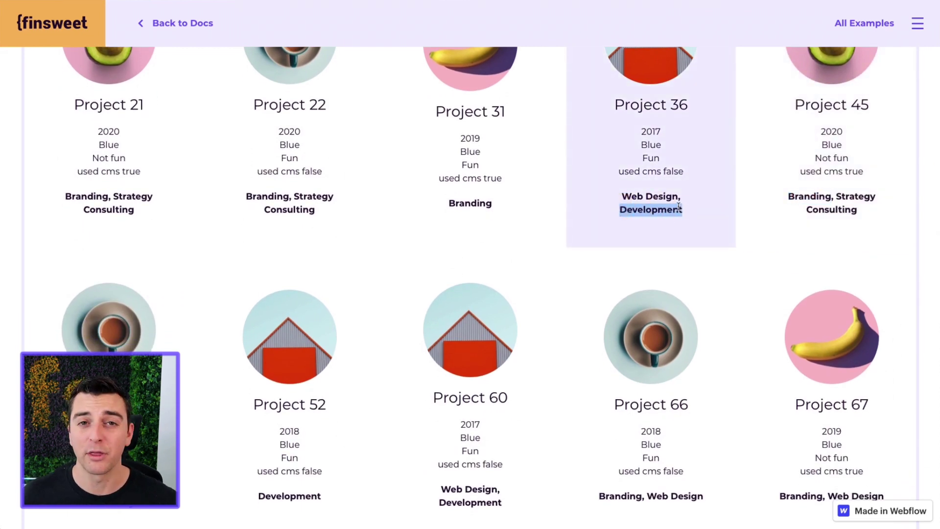
scroll(680, 208, "up", 10)
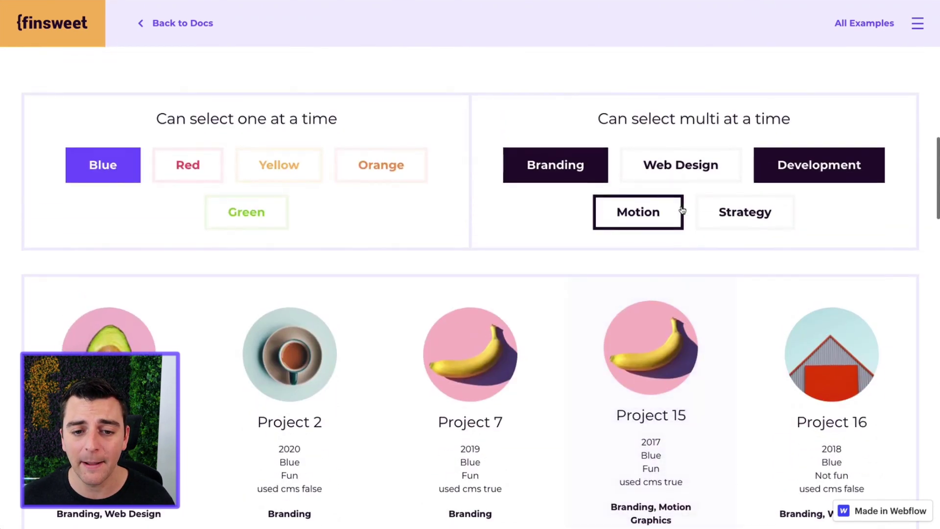
scroll(683, 210, "up", 1)
- Remove Branding, add Web Design, and toggle Strategy and Motion on and off
left_click(556, 206)
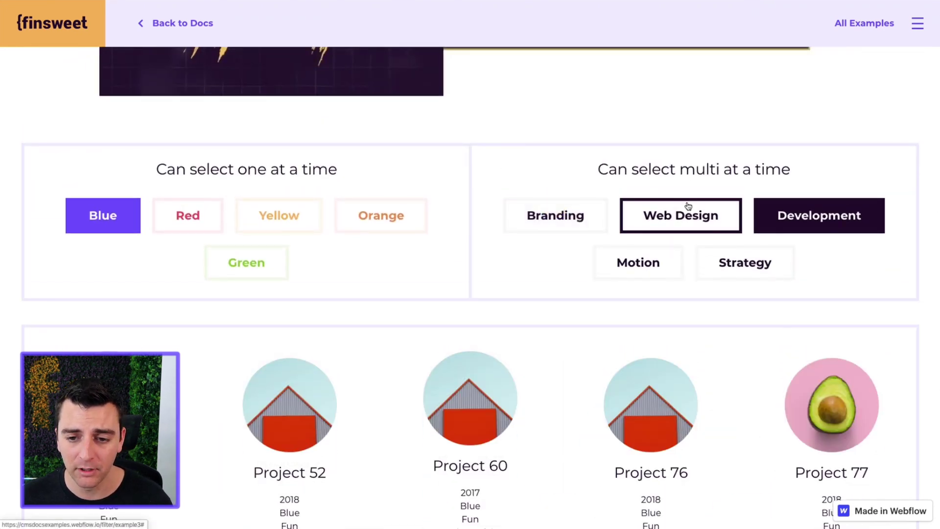
left_click(699, 223)
scroll(699, 220, "down", 4)
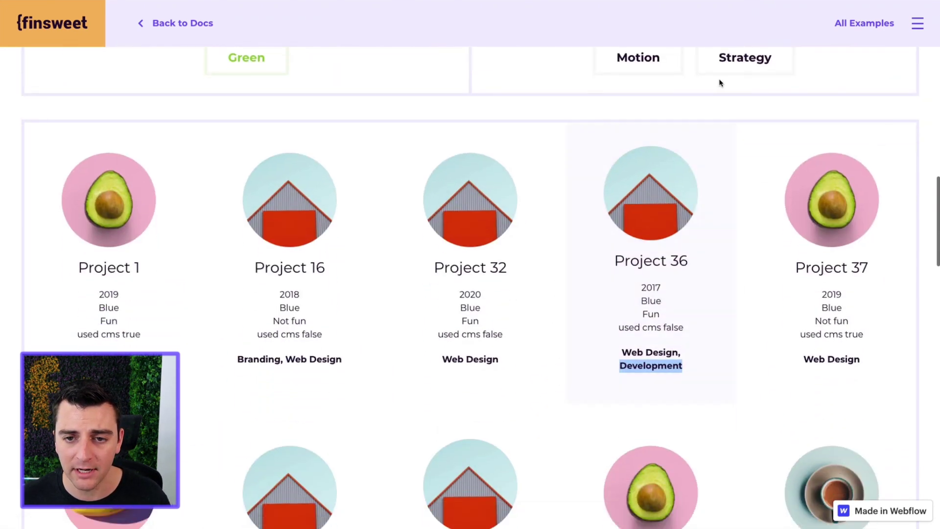
left_click(724, 67)
left_click(639, 68)
left_click(728, 62)
left_click(632, 65)
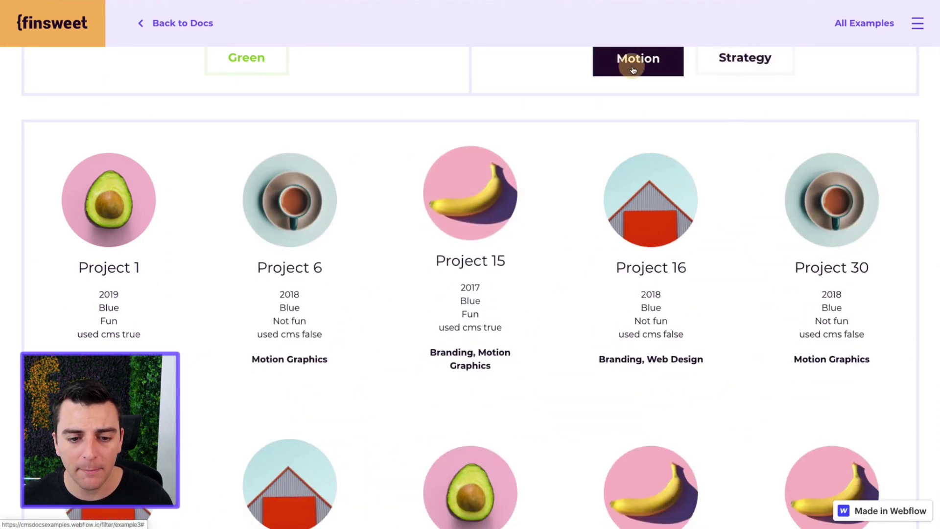
- Leave Web Design, Development and Strategy active, then switch the colour filter to Red
scroll(632, 69, "up", 2)
scroll(632, 69, "up", 1)
left_click(571, 150)
left_click(636, 193)
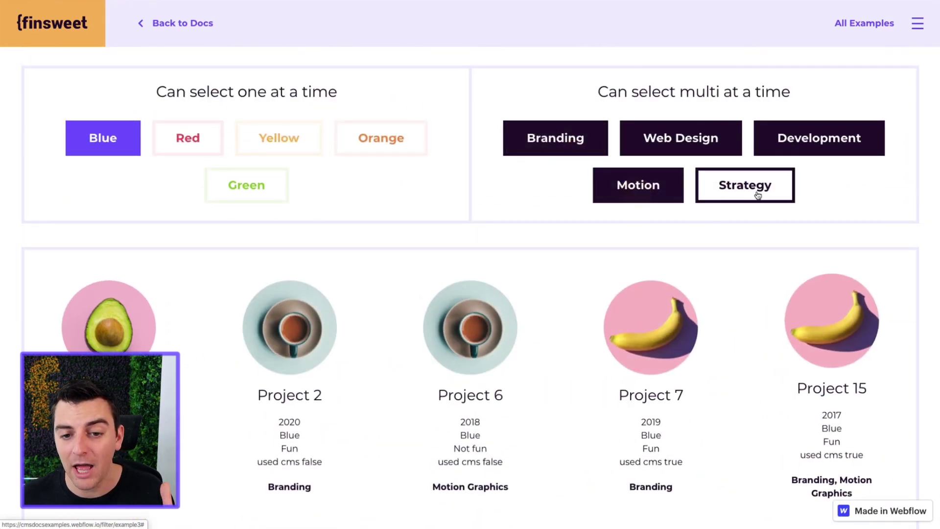
left_click(756, 193)
left_click(647, 195)
left_click(562, 138)
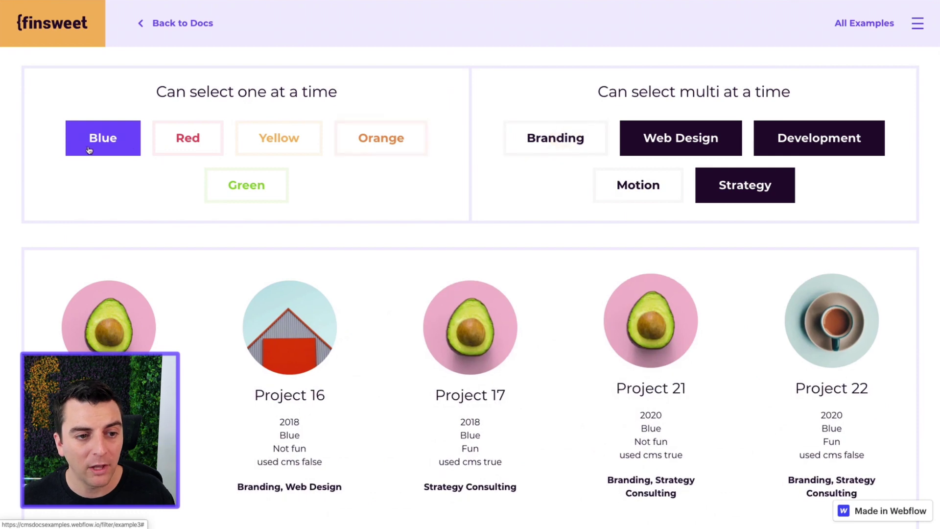
left_click(160, 139)
scroll(352, 345, "down", 1)
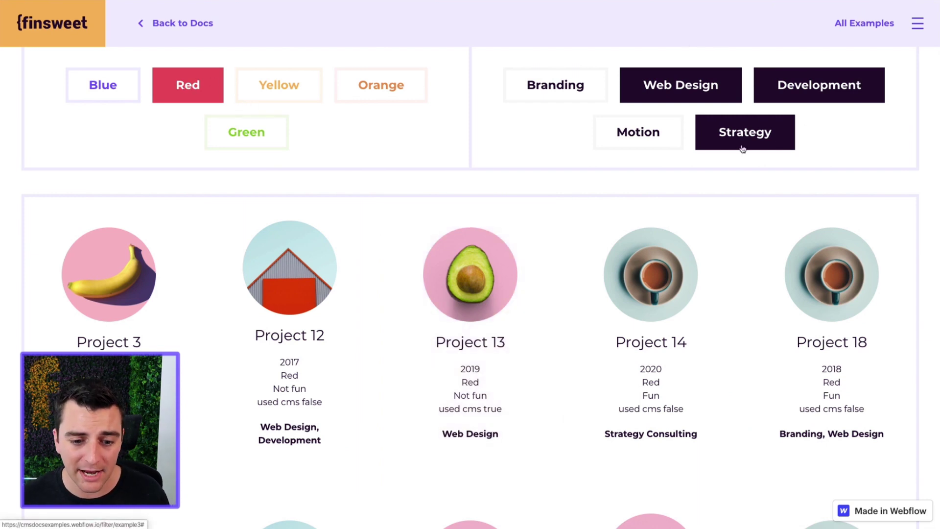
- Scroll through the Red-filtered results on the live page before returning to Webflow Designer
scroll(449, 273, "down", 2)
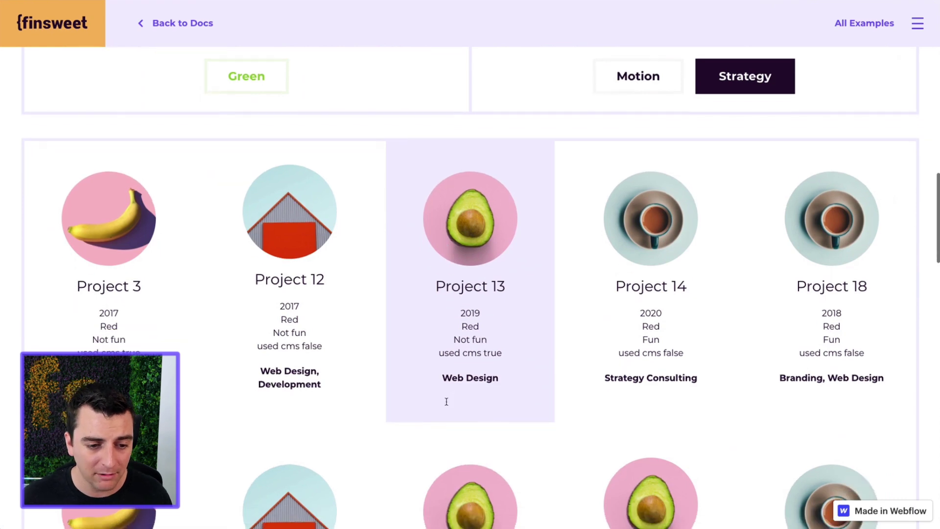
scroll(447, 402, "down", 2)
scroll(446, 402, "up", 4)
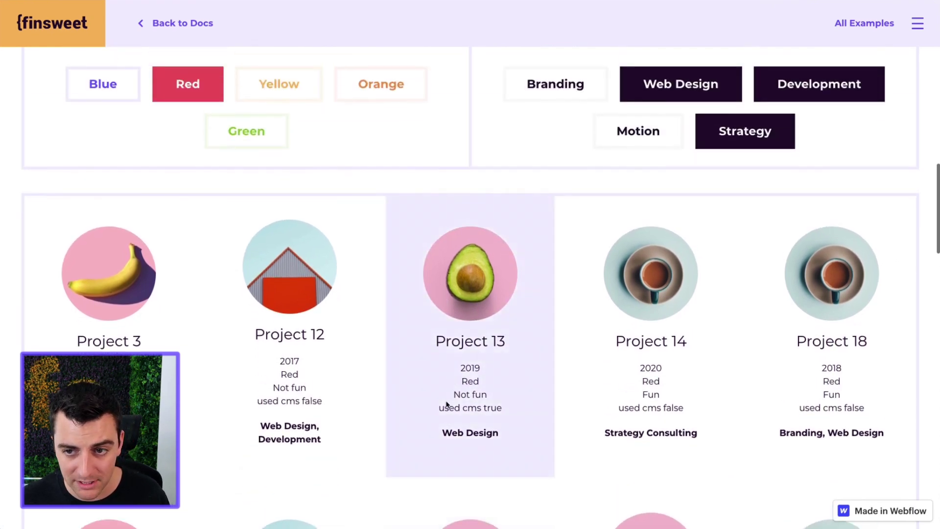
scroll(446, 405, "down", 6)
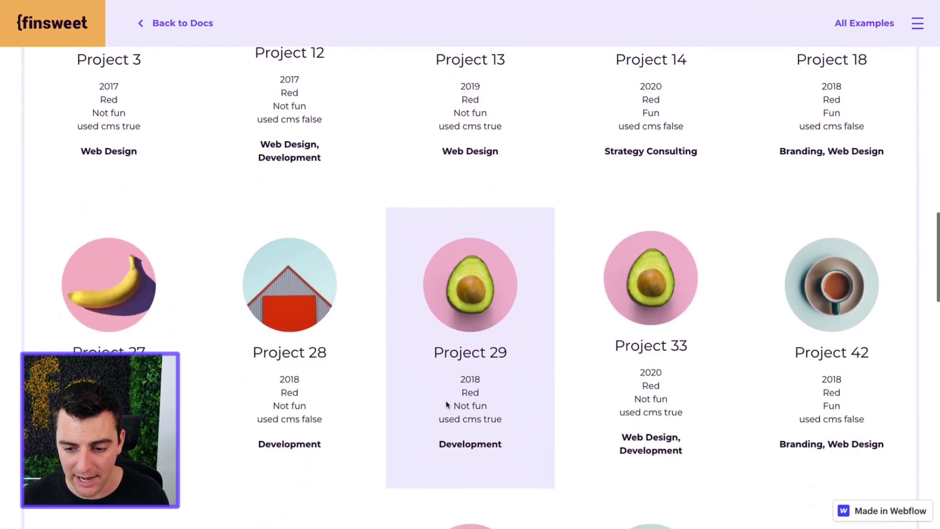
scroll(415, 340, "up", 7)
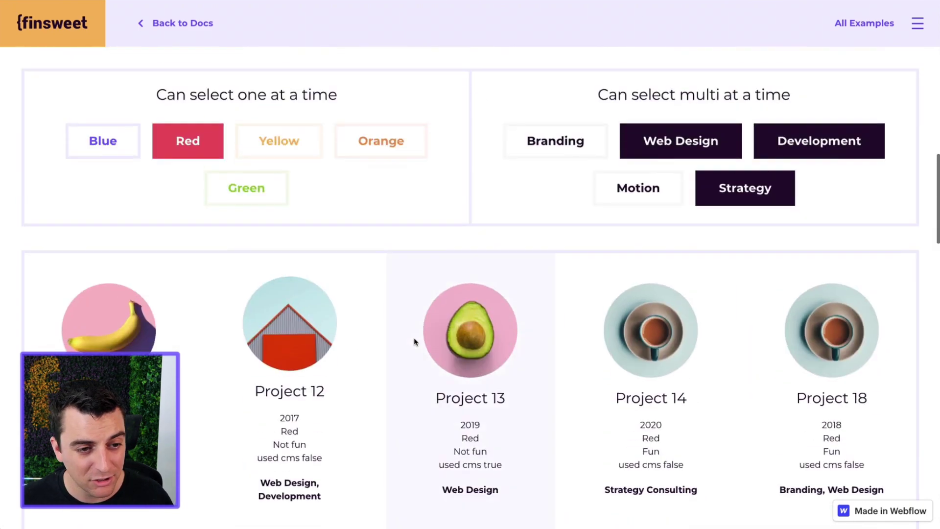
scroll(413, 337, "up", 15)
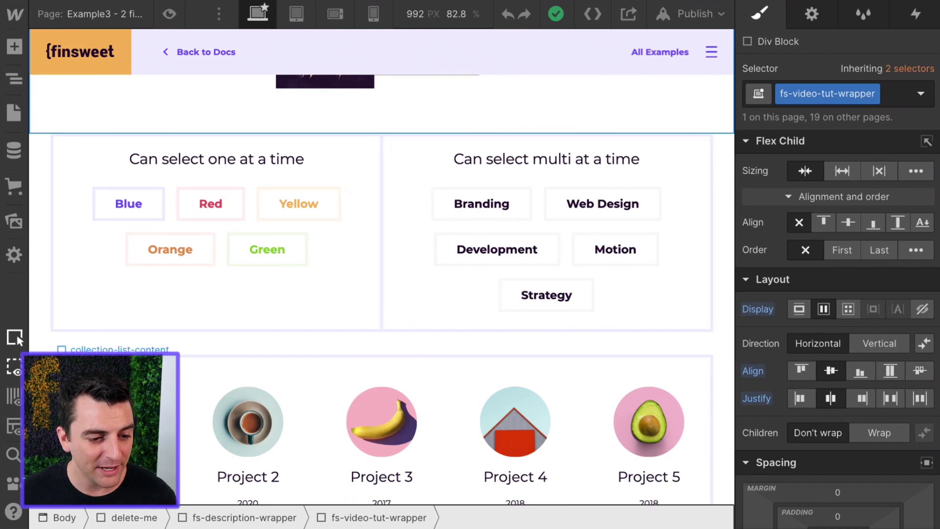
left_click(165, 348)
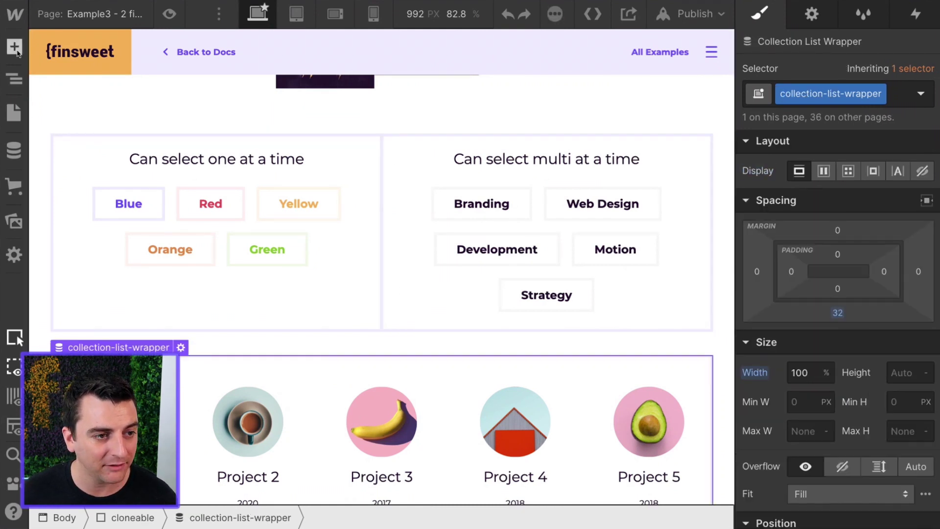
left_click(13, 78)
left_click(57, 286)
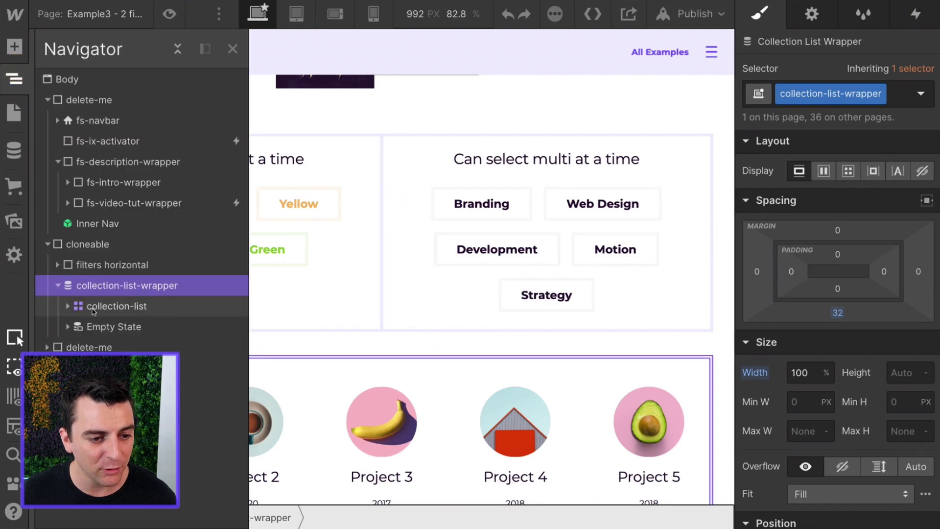
left_click(96, 308)
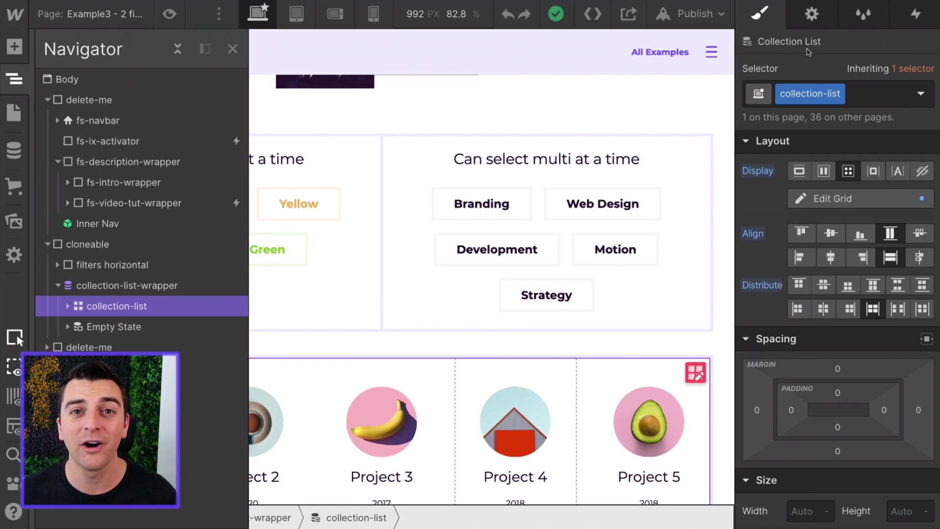
left_click(128, 286)
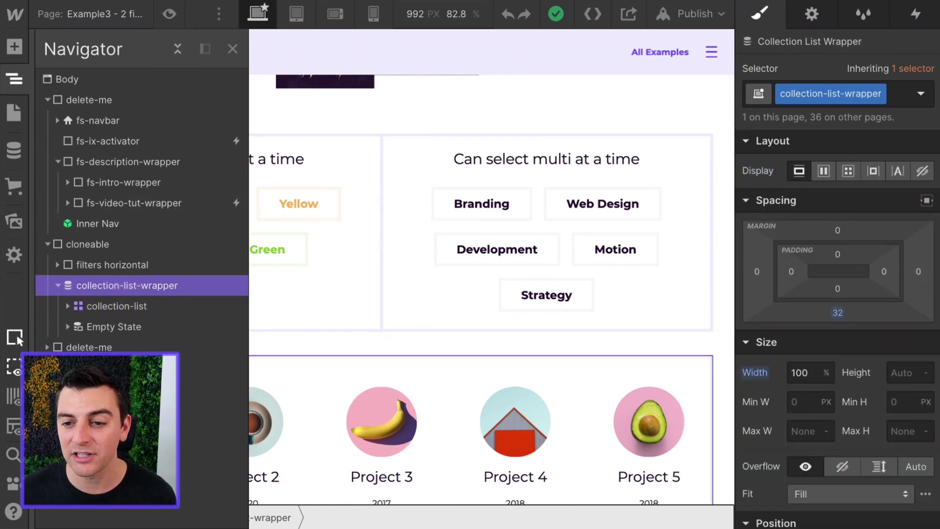
left_click(103, 306)
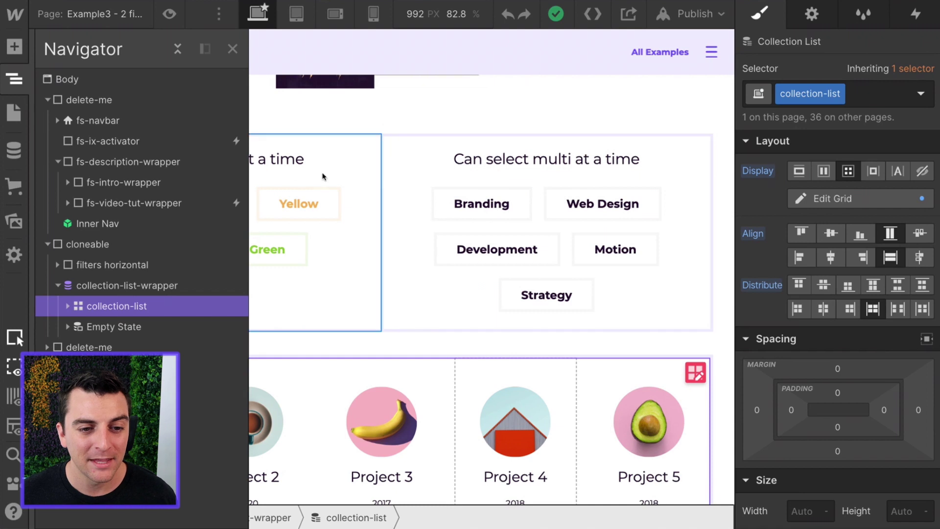
left_click(361, 157)
left_click(376, 167)
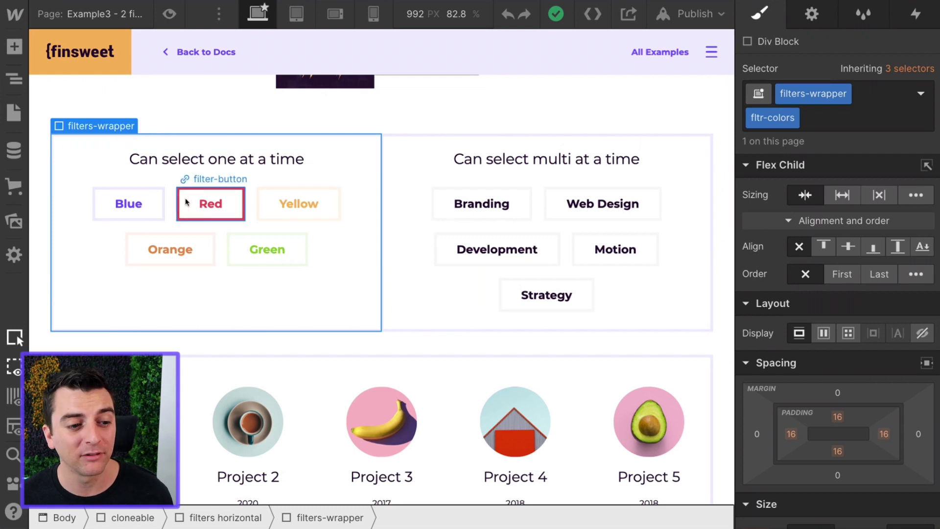
- Inspect the filter buttons and both filter groups, including Web Design's custom attributes
left_click(160, 205)
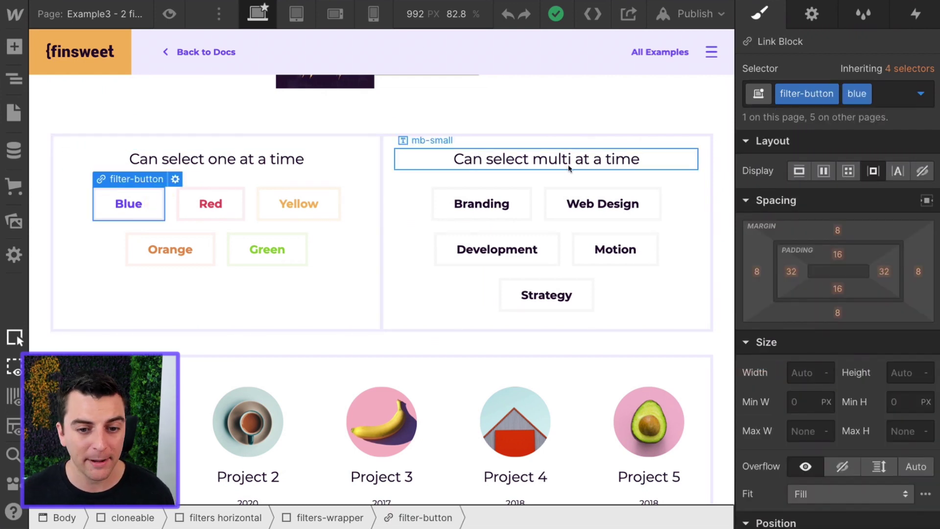
left_click(529, 198)
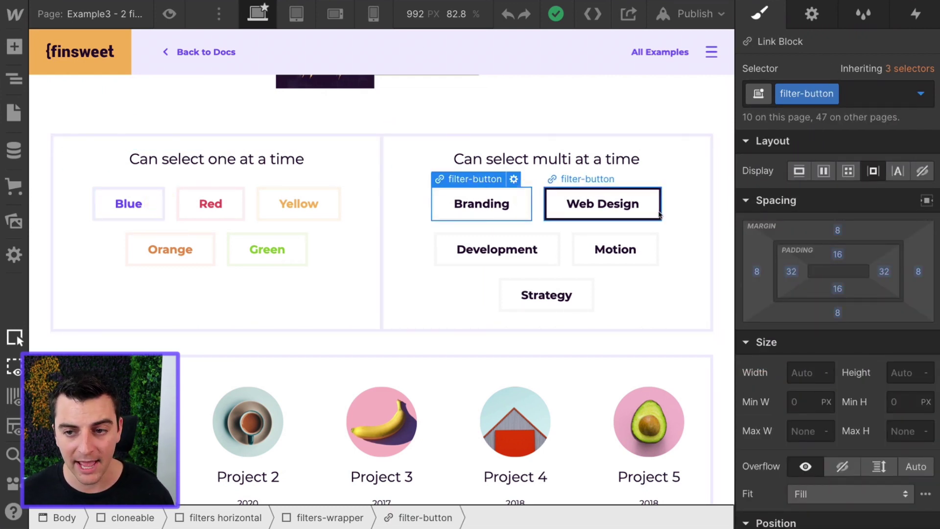
left_click(602, 205)
left_click(811, 14)
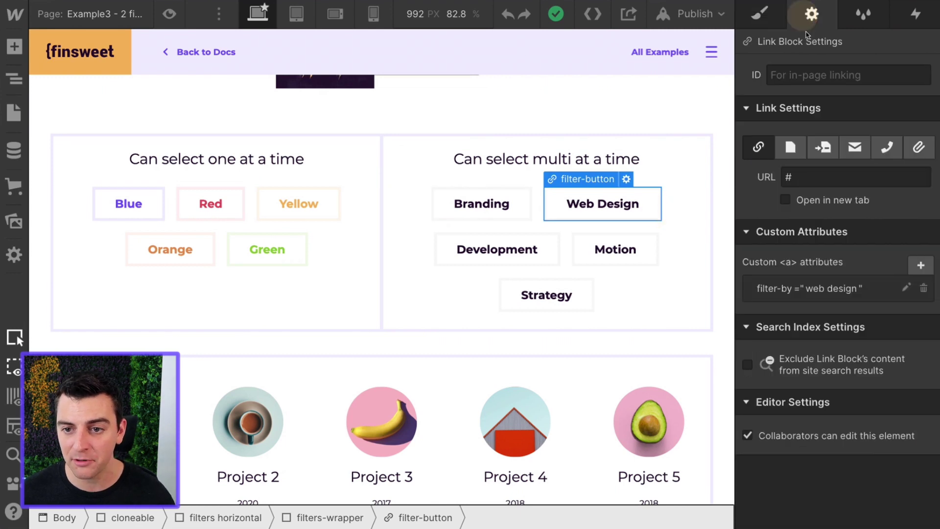
left_click(759, 14)
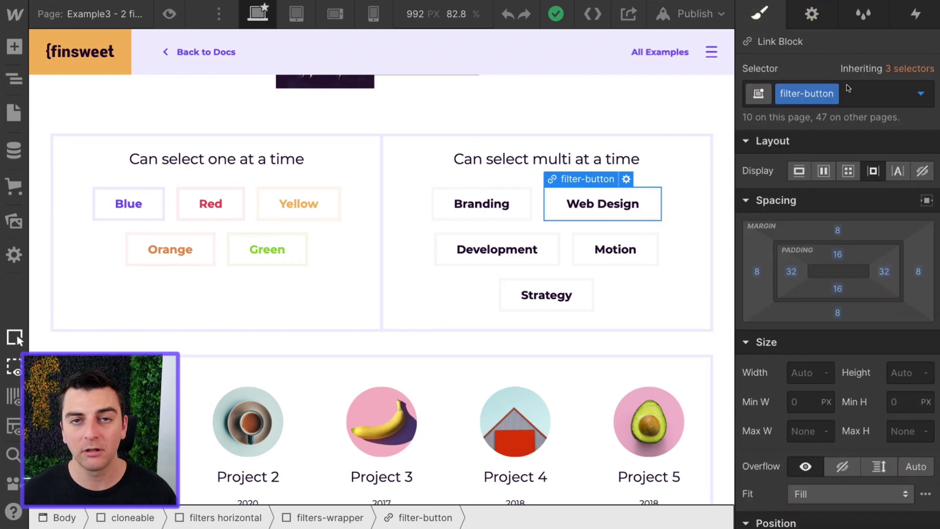
left_click(638, 258)
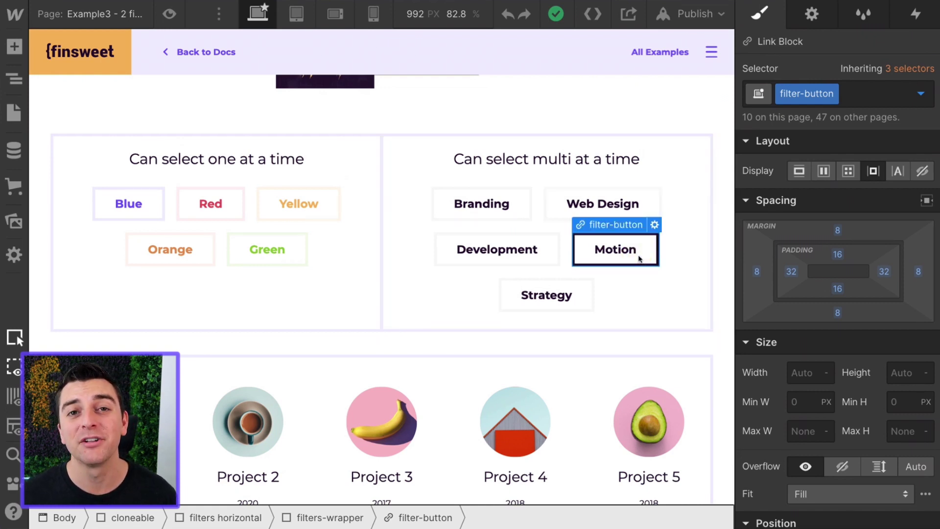
left_click(365, 189)
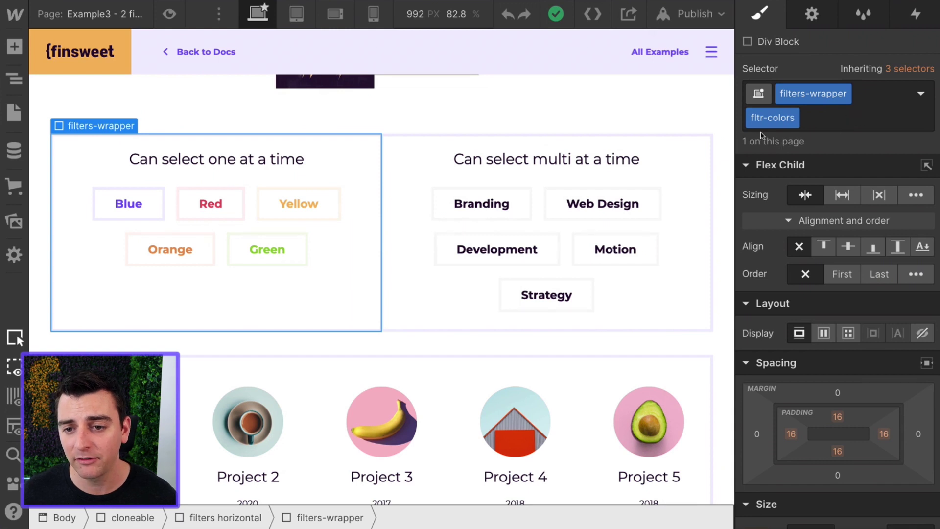
left_click(673, 143)
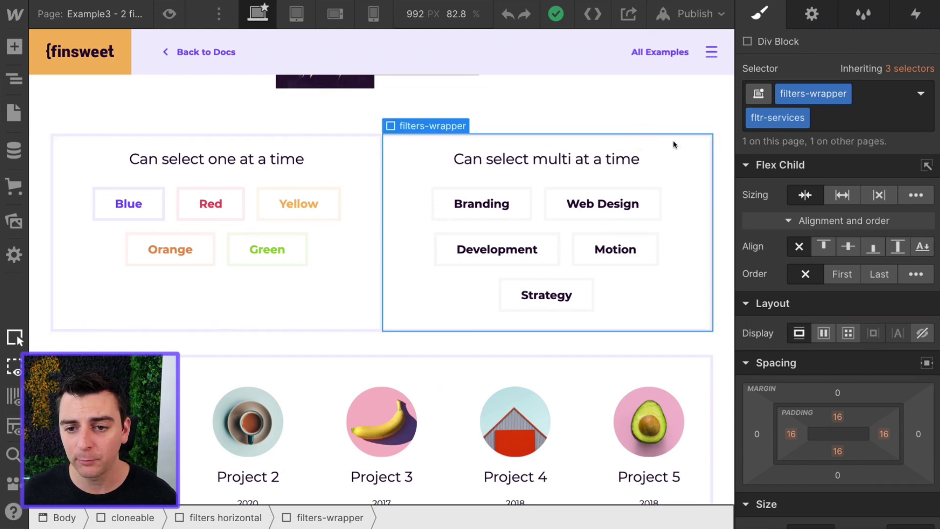
- Open the Navigator and expand the fltr-colors and fltr-services filter groups
left_click(13, 78)
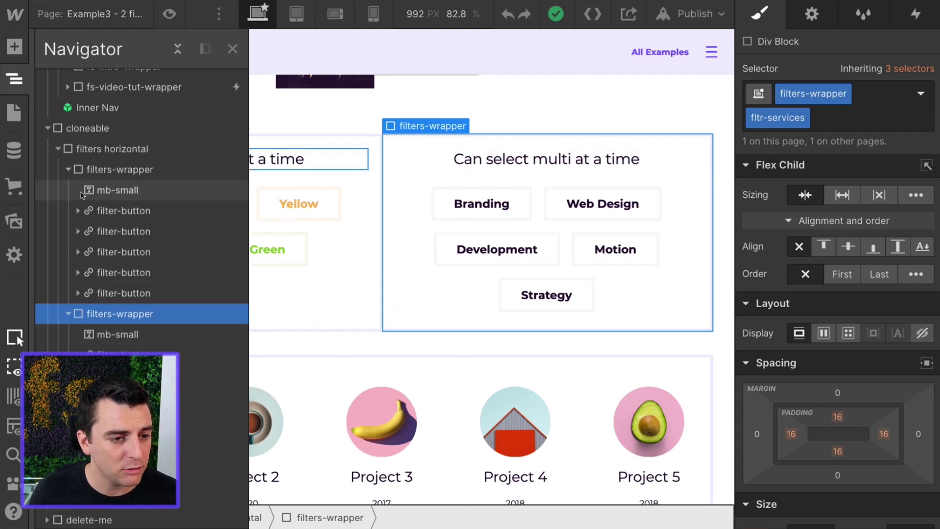
left_click(68, 169)
left_click(68, 191)
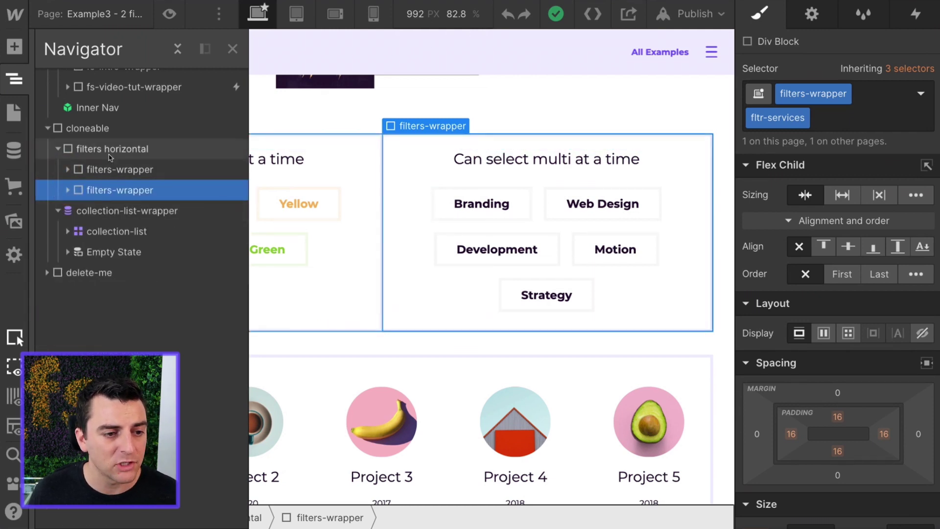
left_click(120, 169)
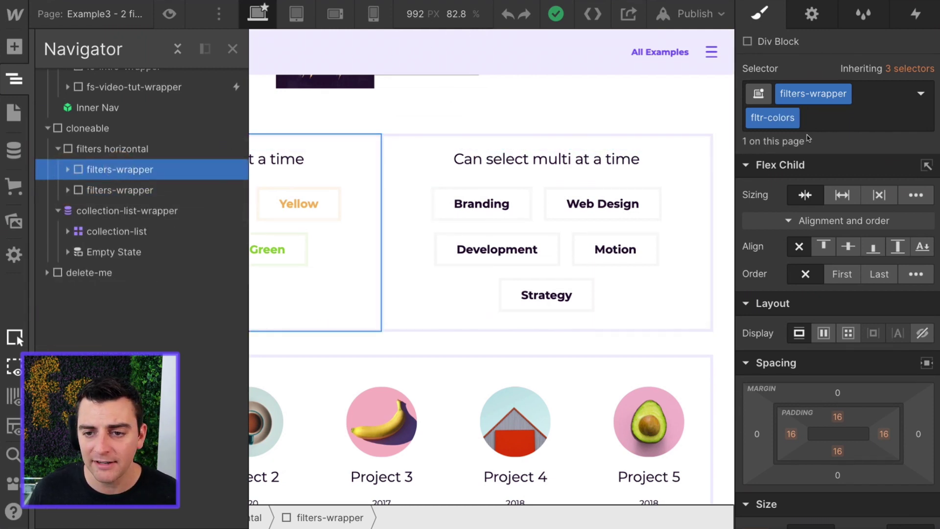
left_click(161, 197)
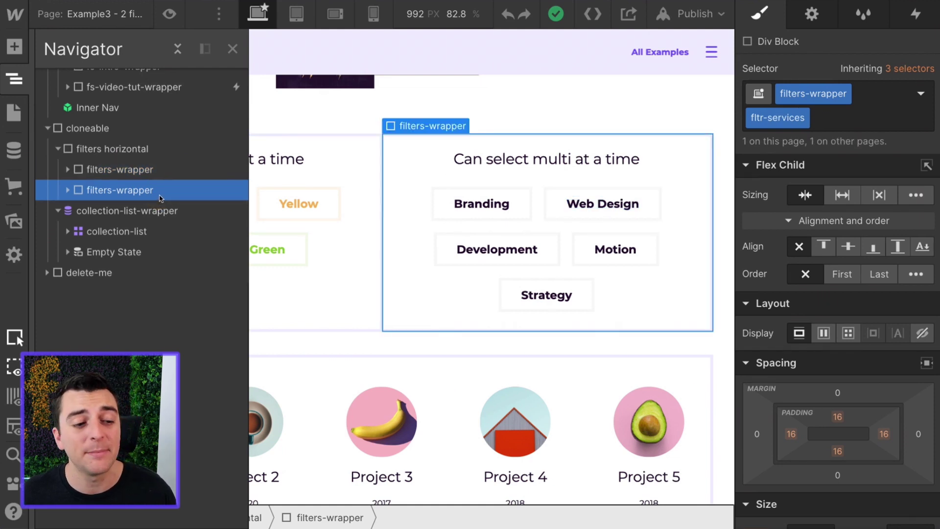
left_click(68, 170)
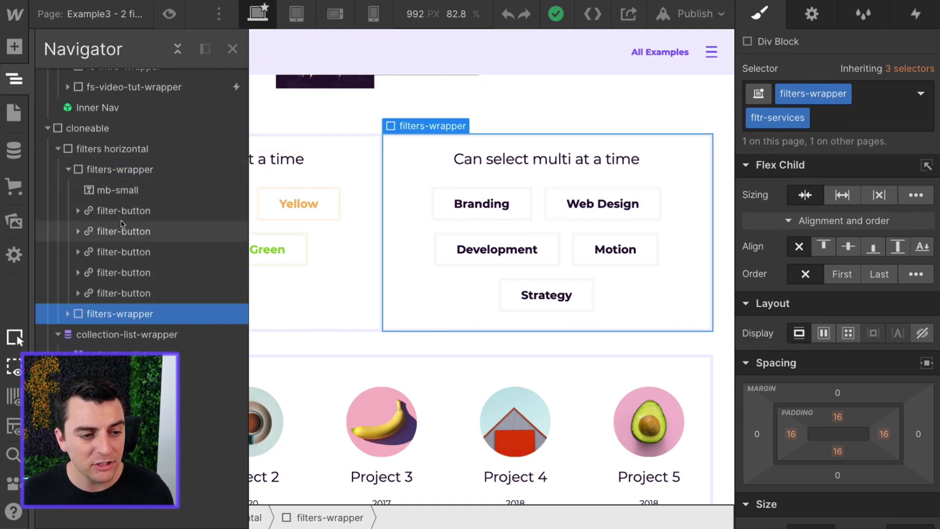
left_click(68, 317)
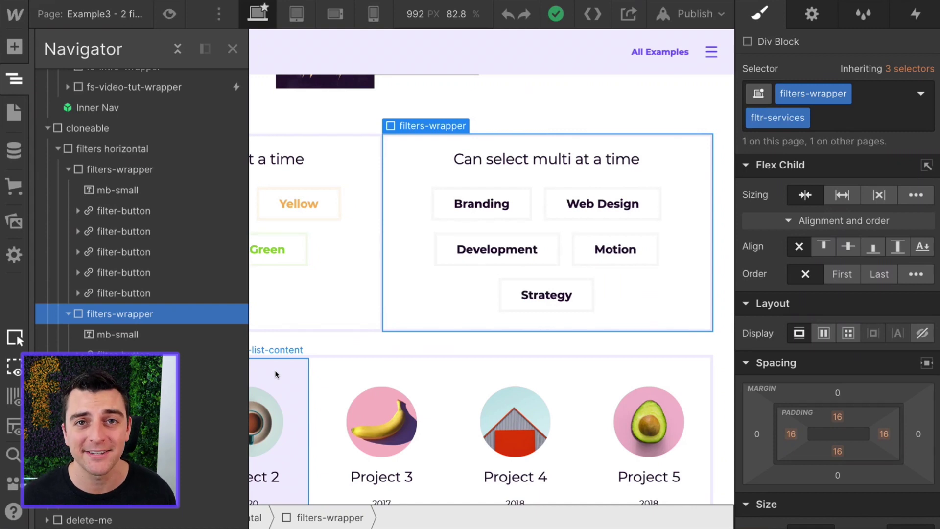
- Close the Navigator and check the Blue, Red and Yellow buttons' filter-by attributes
key("z")
left_click(343, 336)
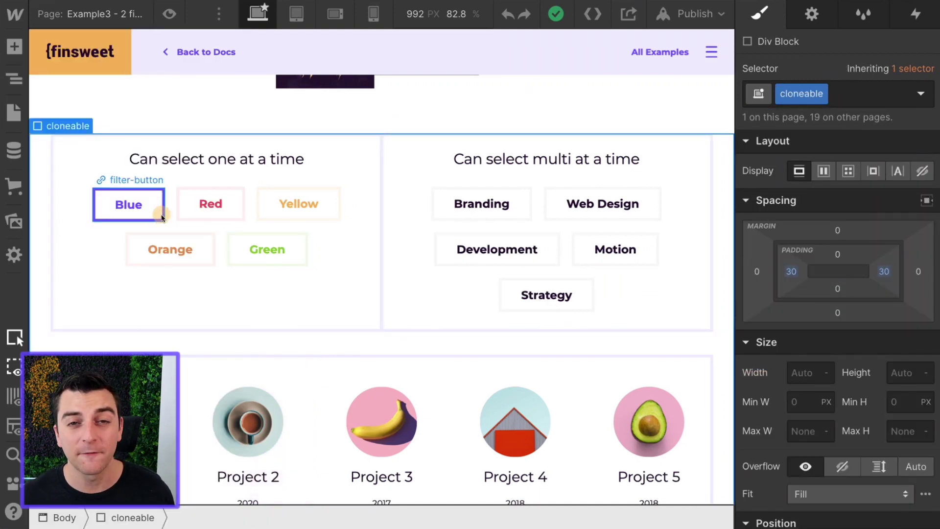
left_click(162, 218)
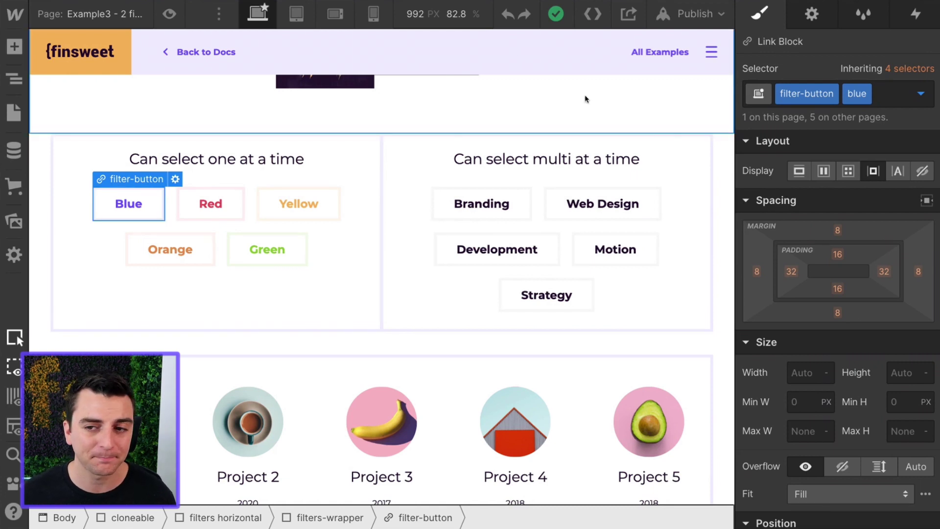
left_click(806, 15)
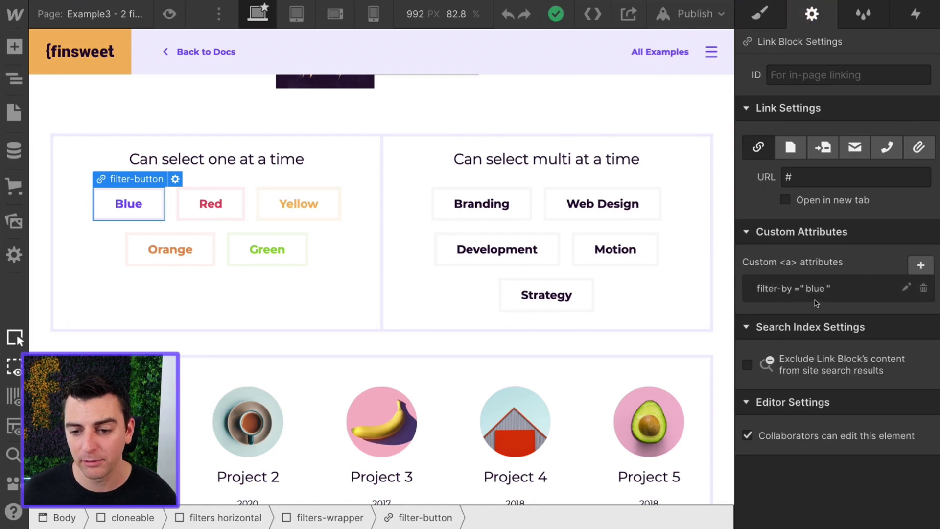
left_click(206, 205)
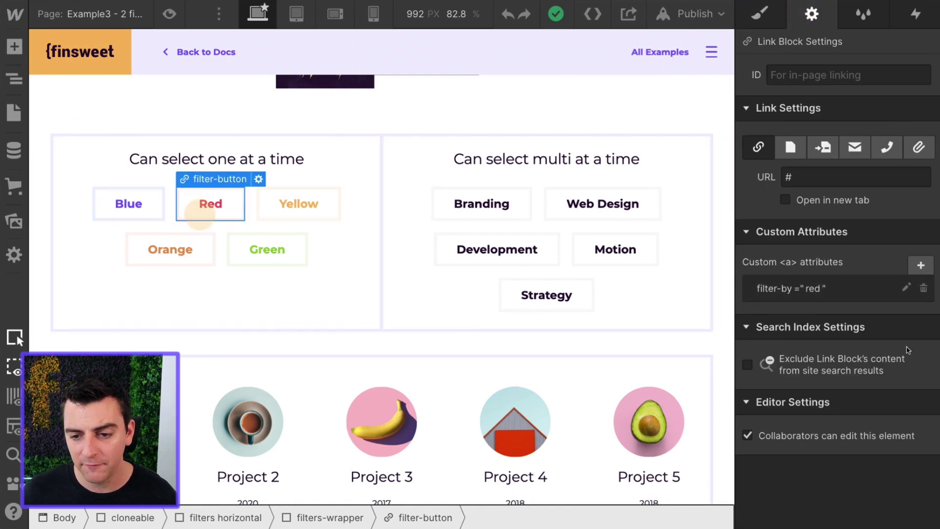
left_click(296, 204)
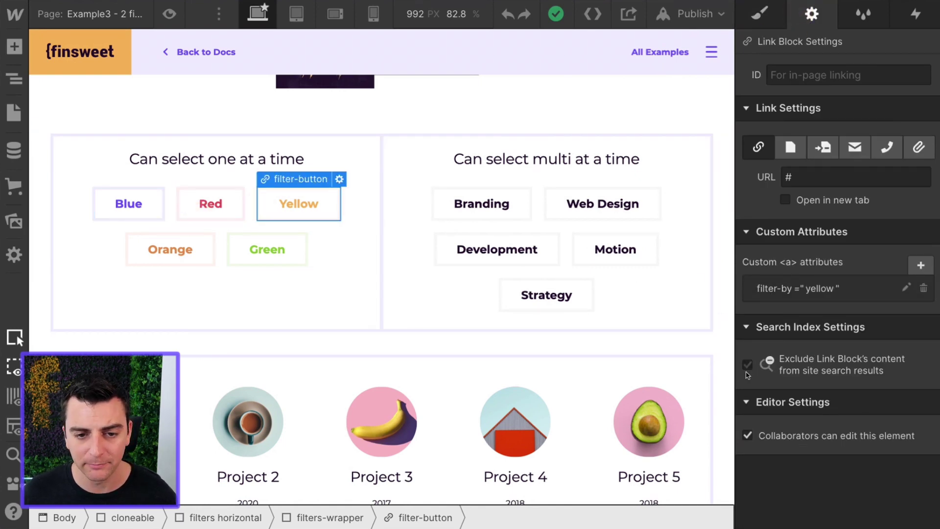
- Check the Branding, Web Design, Development, Motion and Strategy filter-by values, then return to Style
left_click(496, 199)
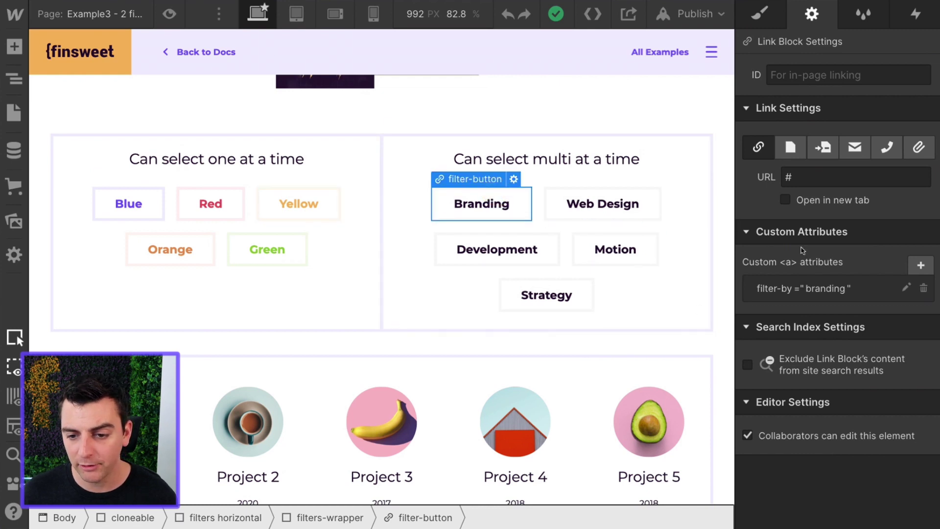
left_click(605, 204)
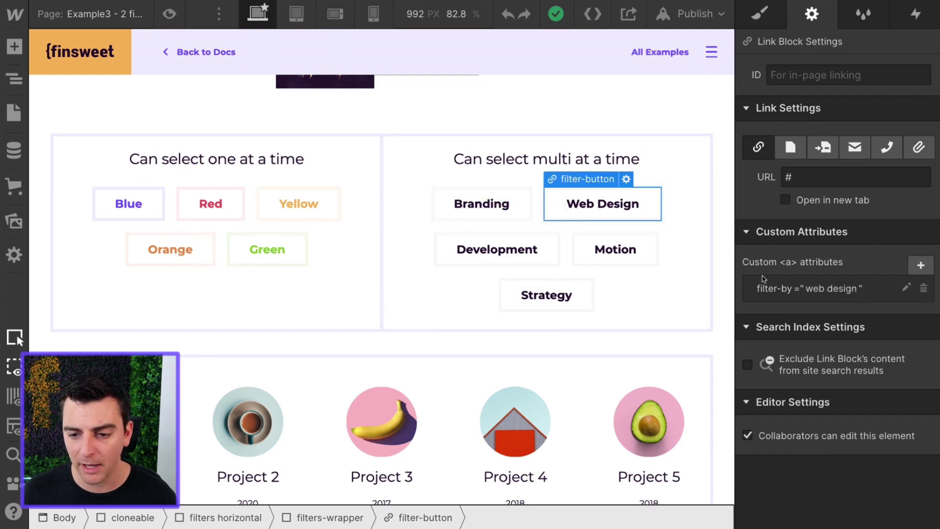
left_click(455, 249)
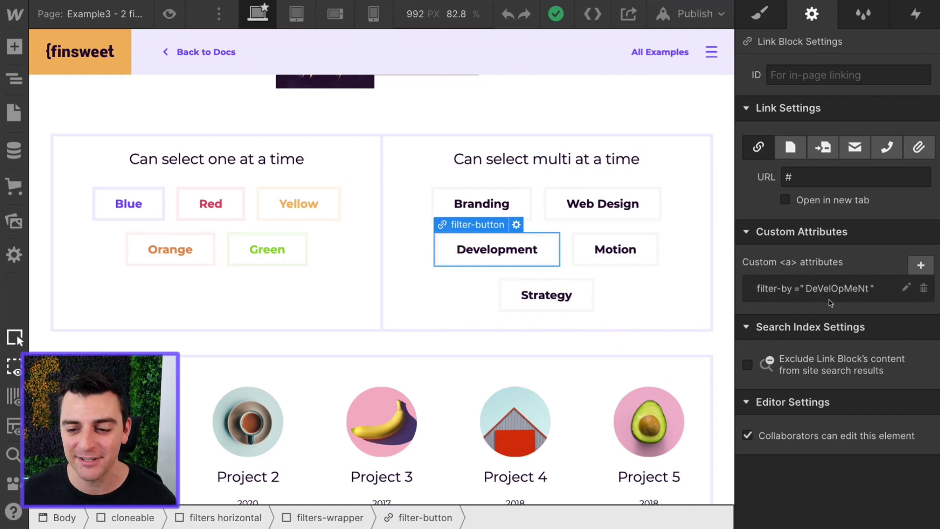
left_click(616, 249)
left_click(646, 259)
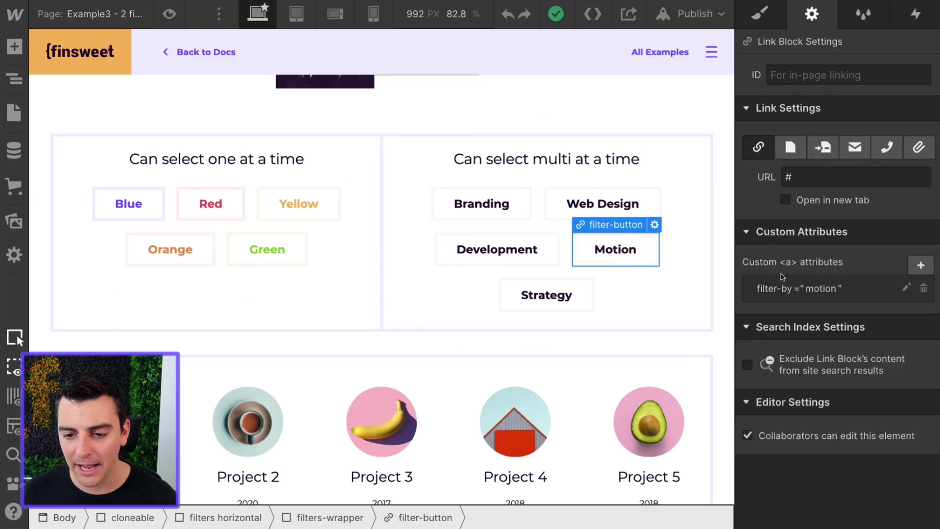
left_click(588, 297)
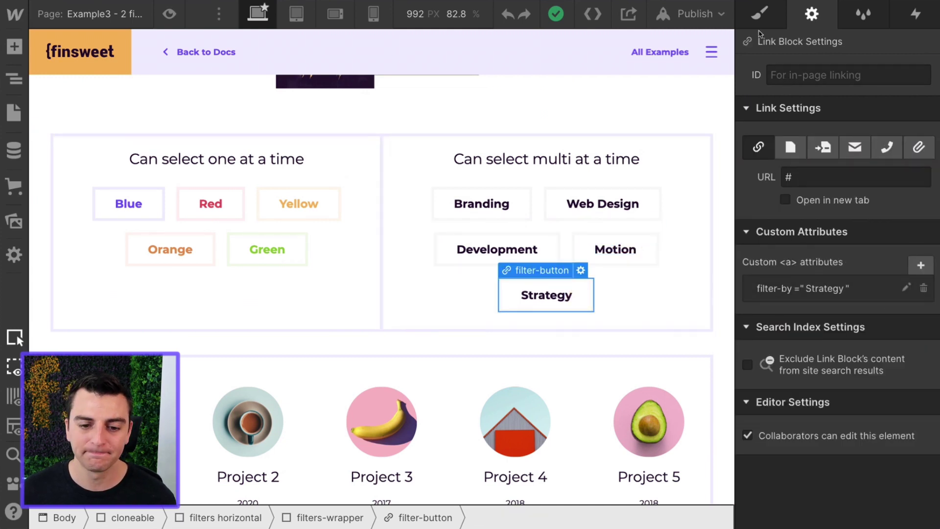
left_click(760, 13)
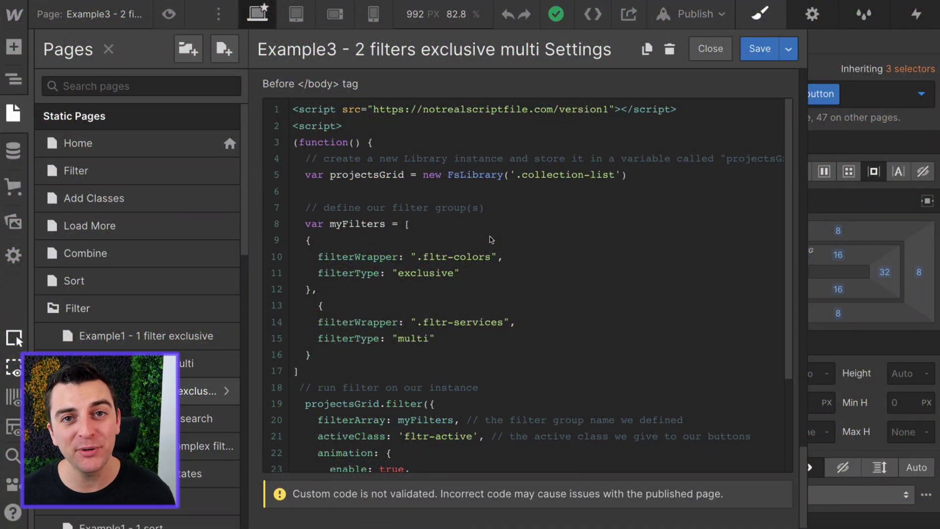
- Highlight the exclusive fltr-colors and multi fltr-services groups in the FsLibrary before-body code
left_click(308, 291)
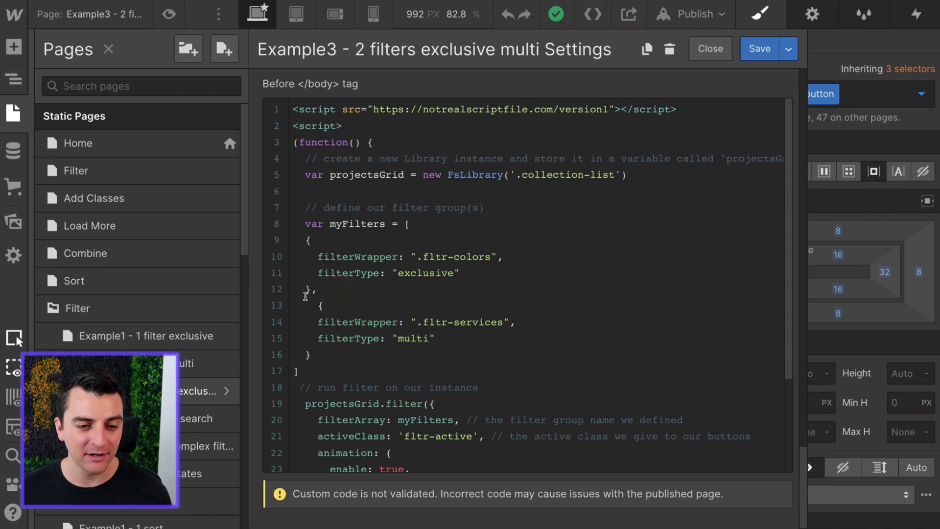
left_click_drag(312, 291, 346, 359)
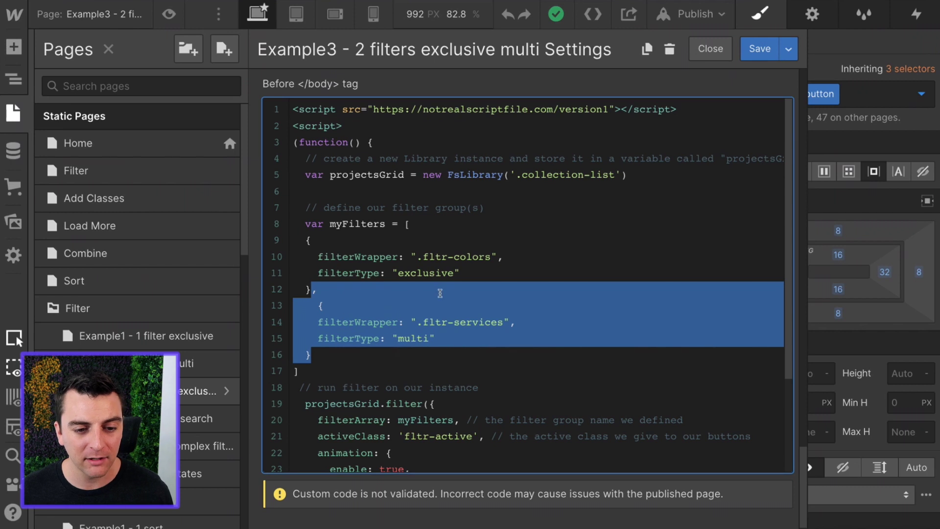
left_click(437, 294)
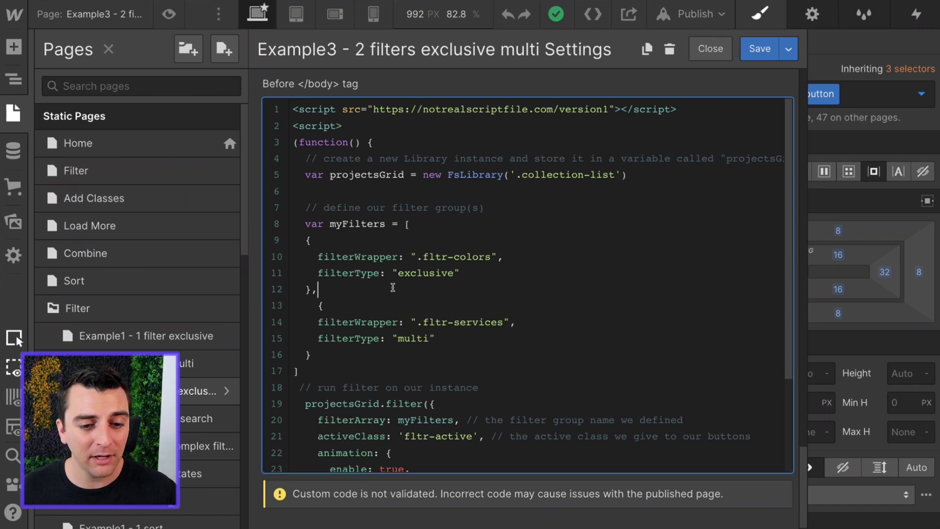
left_click_drag(417, 256, 465, 257)
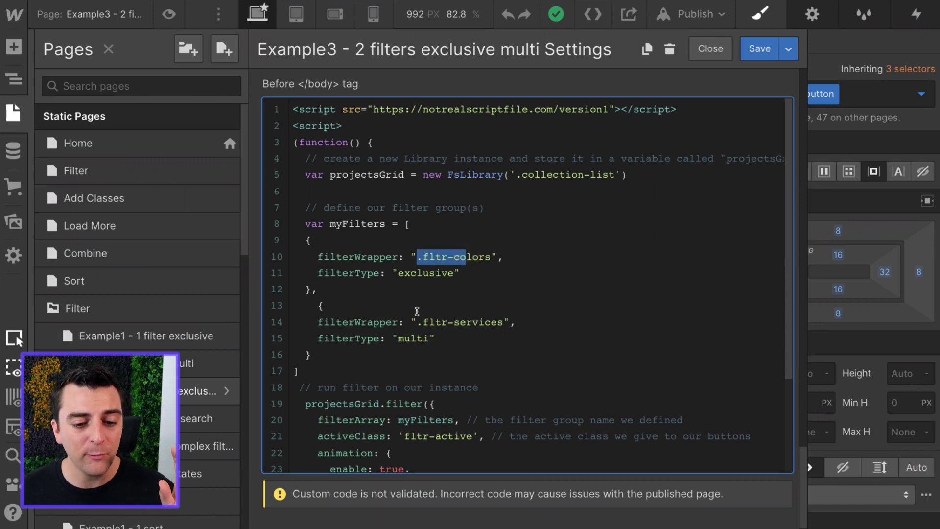
left_click_drag(417, 322, 508, 323)
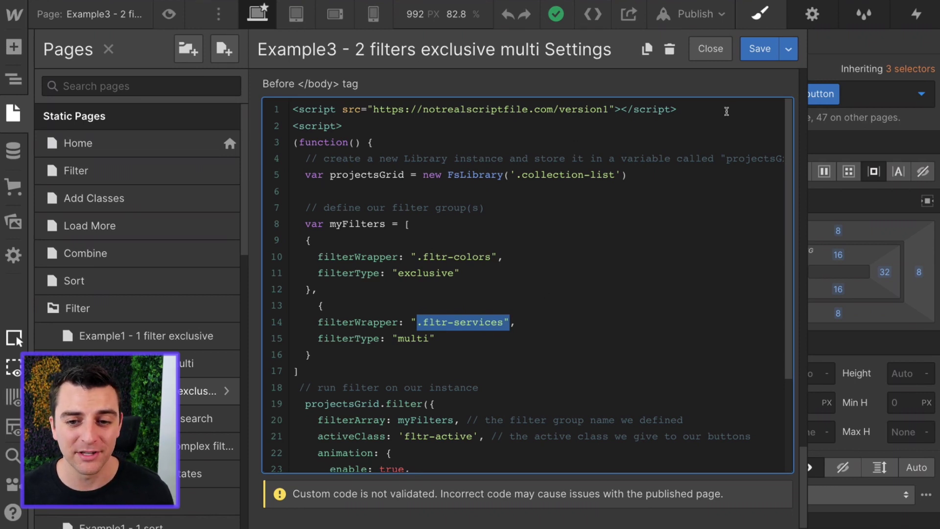
left_click(723, 110)
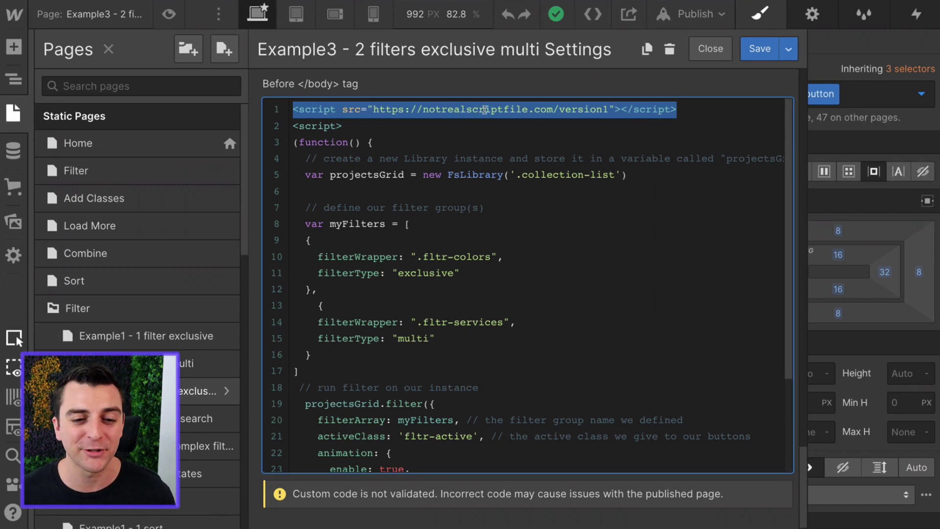
left_click_drag(293, 129, 520, 373)
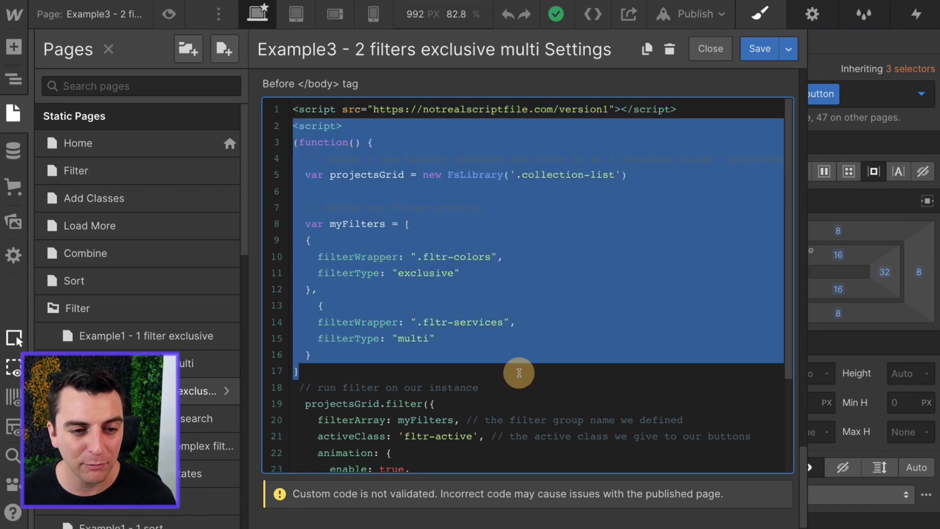
left_click(520, 373)
left_click(293, 142)
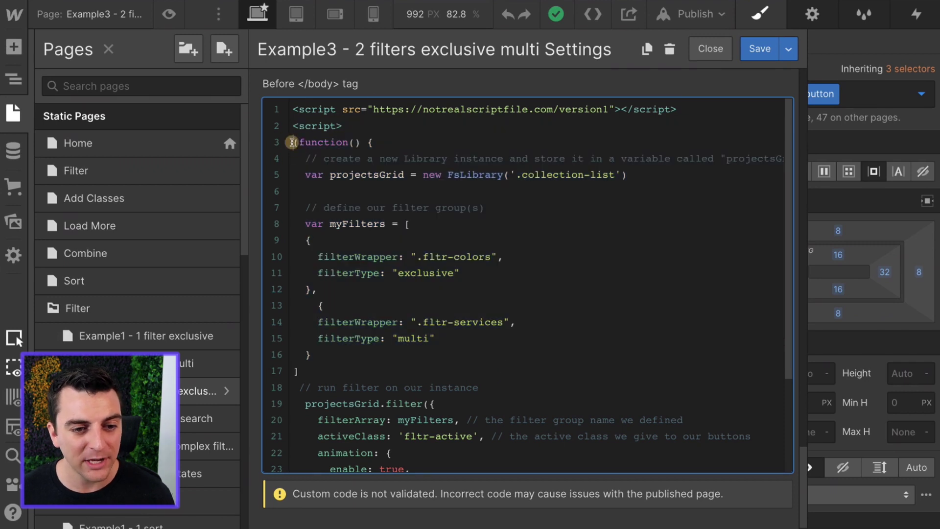
left_click_drag(293, 142, 546, 420)
left_click(546, 420)
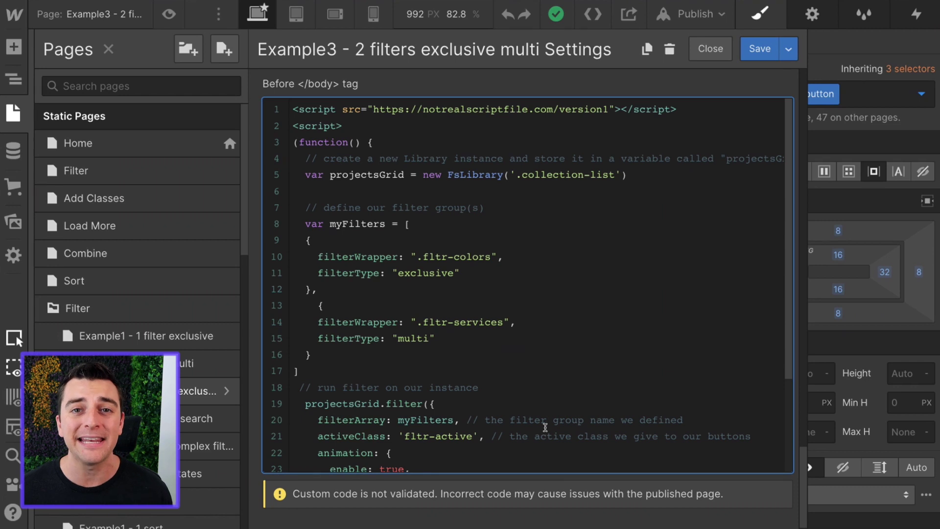
left_click_drag(424, 175, 496, 175)
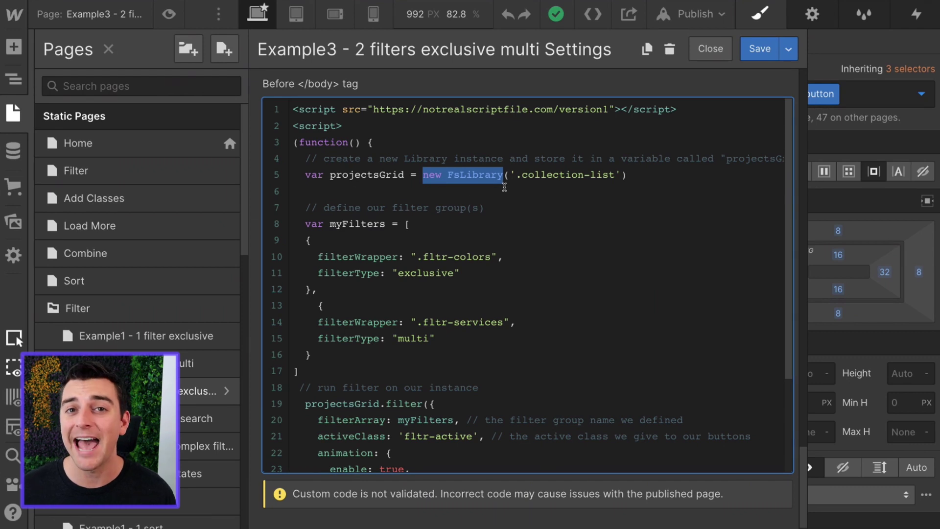
left_click_drag(516, 175, 617, 175)
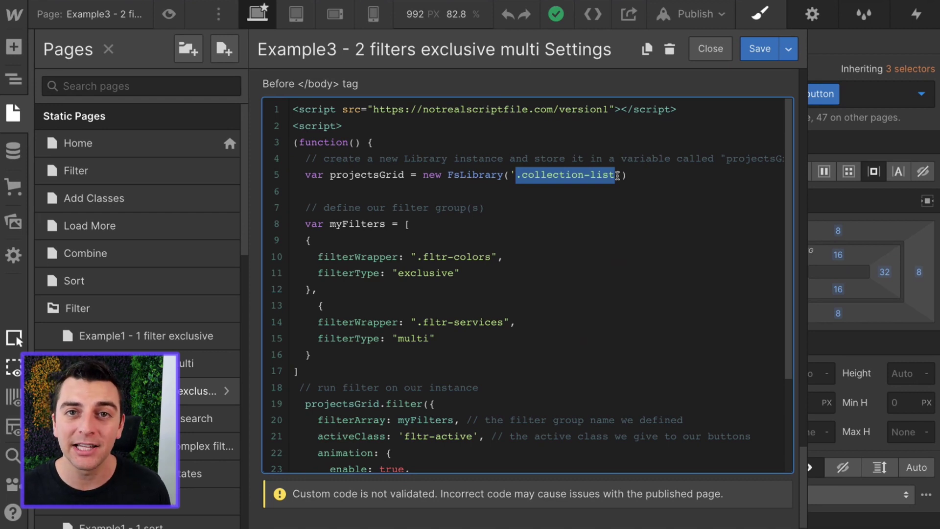
left_click(618, 175)
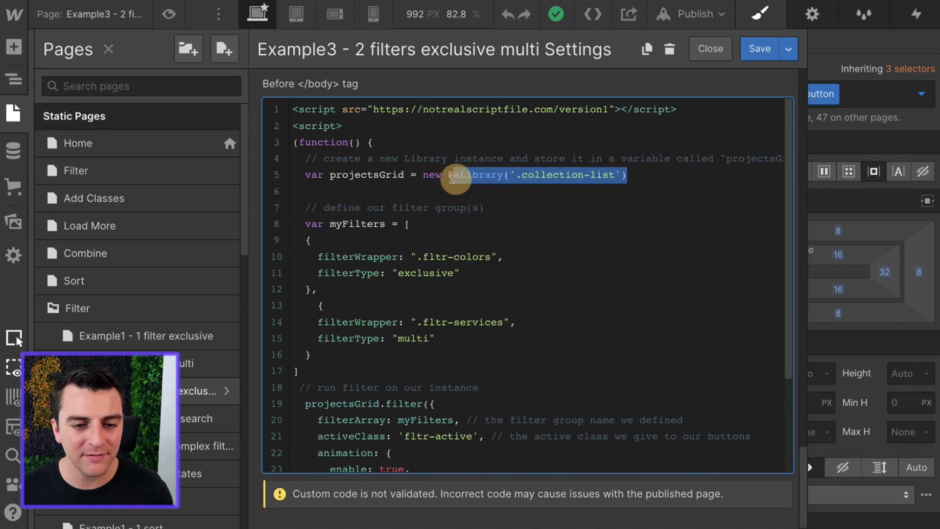
left_click_drag(651, 175, 330, 177)
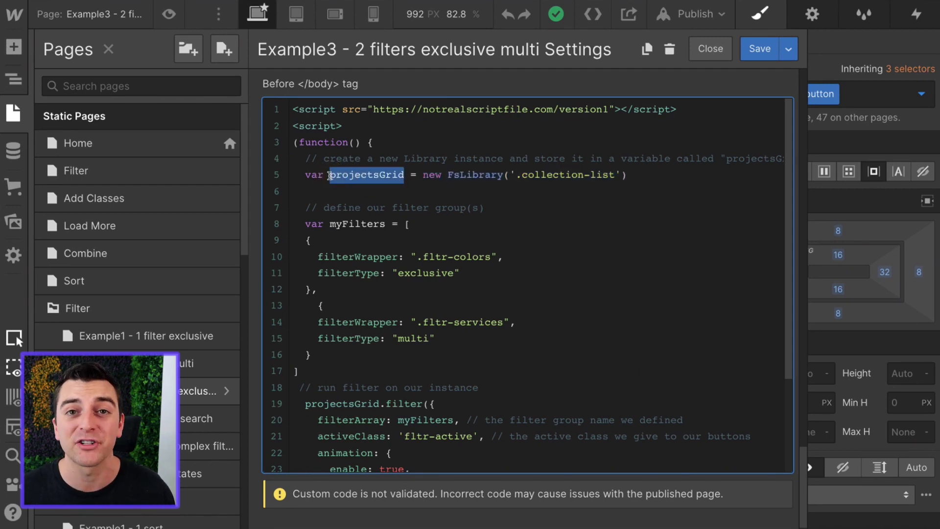
scroll(334, 178, "down", 1)
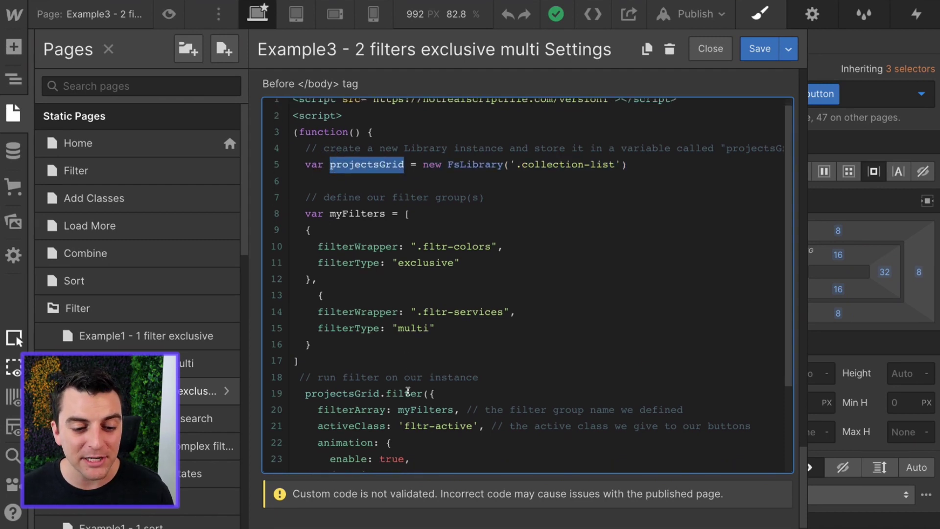
left_click_drag(380, 393, 305, 393)
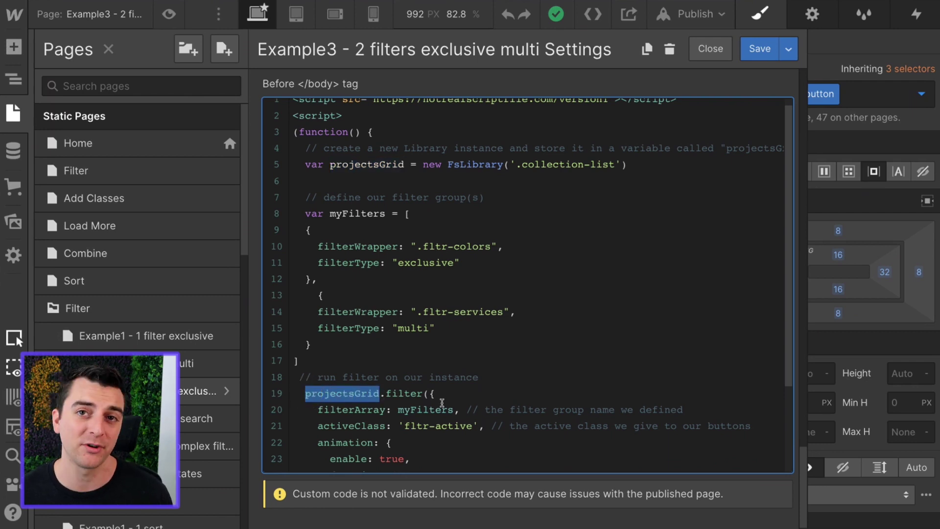
scroll(443, 403, "up", 1)
left_click(468, 322)
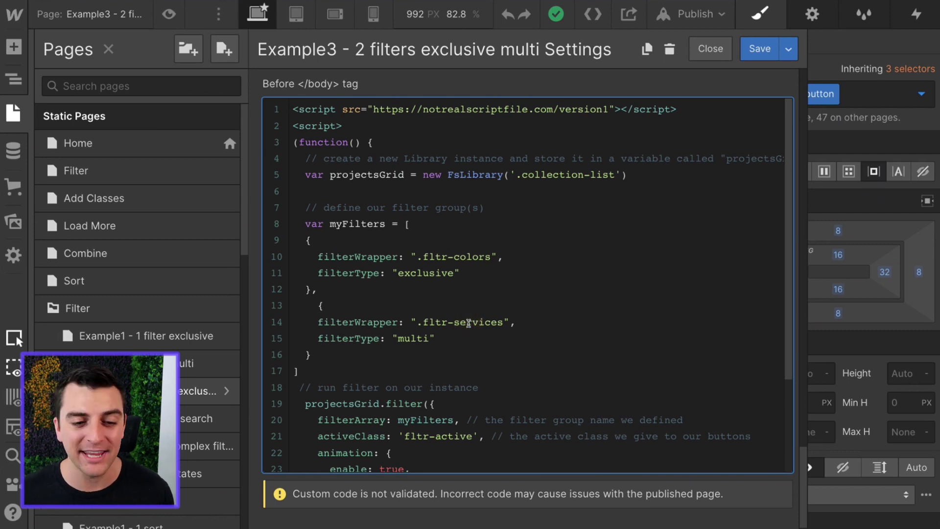
left_click_drag(331, 224, 388, 223)
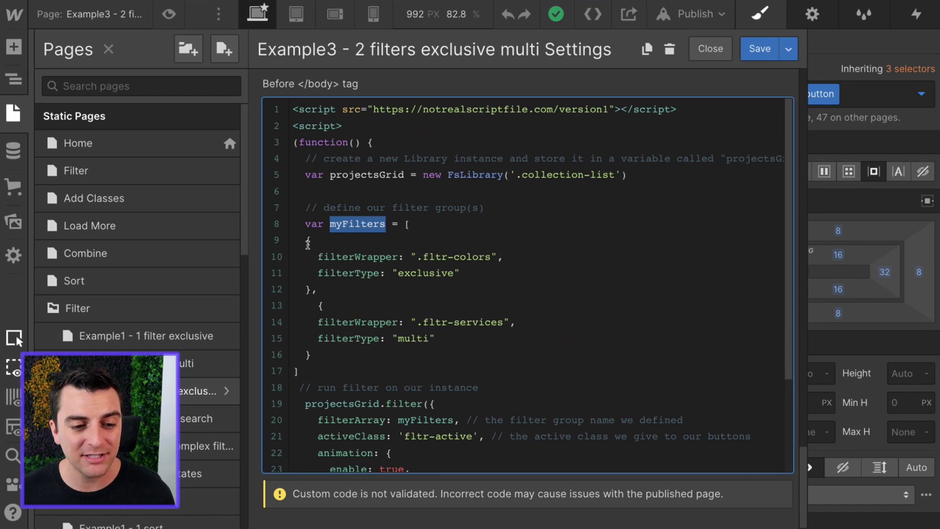
left_click_drag(308, 243, 311, 290)
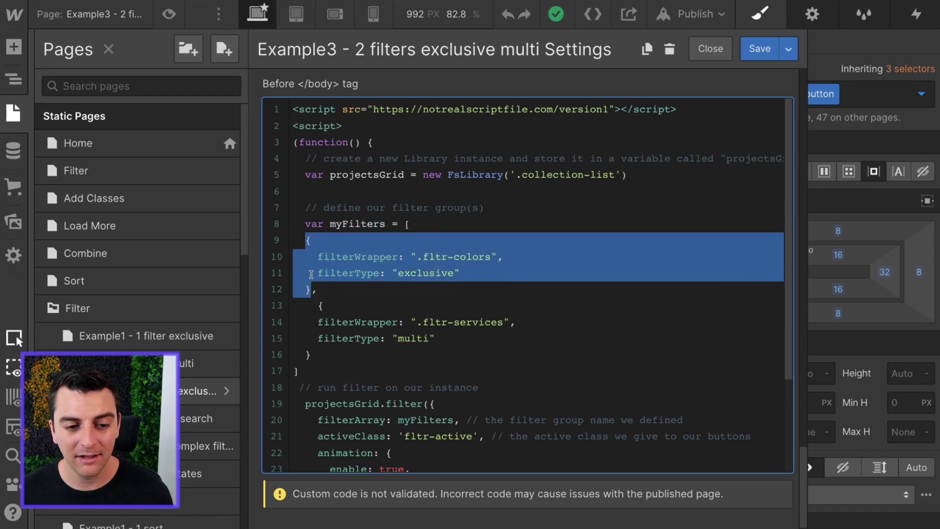
left_click(399, 293)
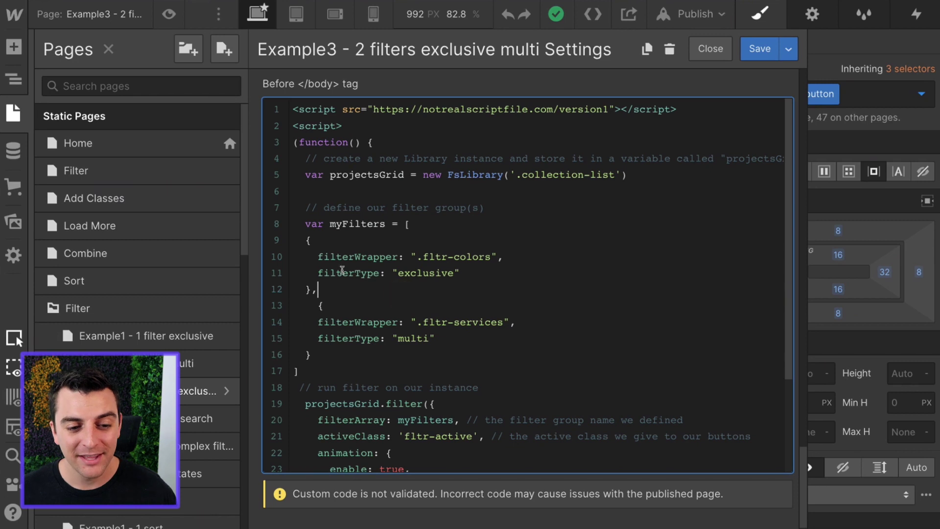
double_click(357, 257)
left_click(417, 256)
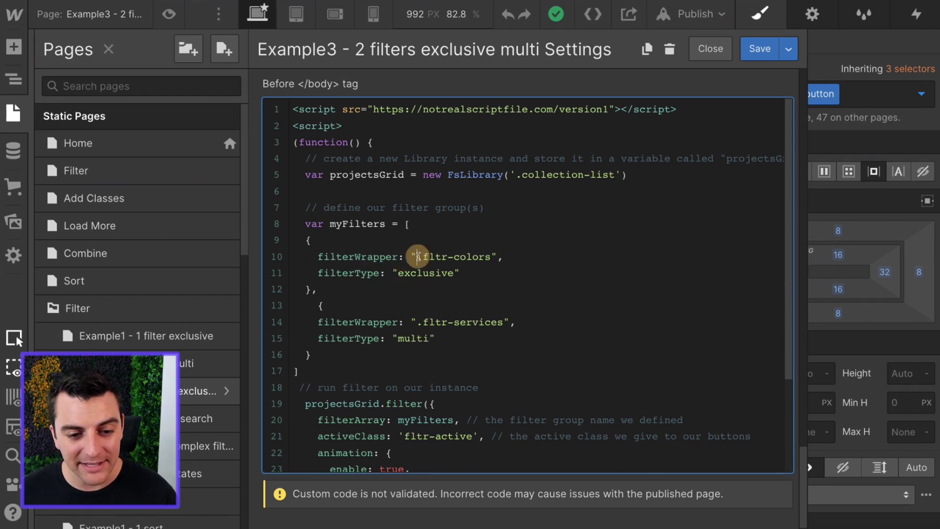
left_click_drag(418, 256, 492, 256)
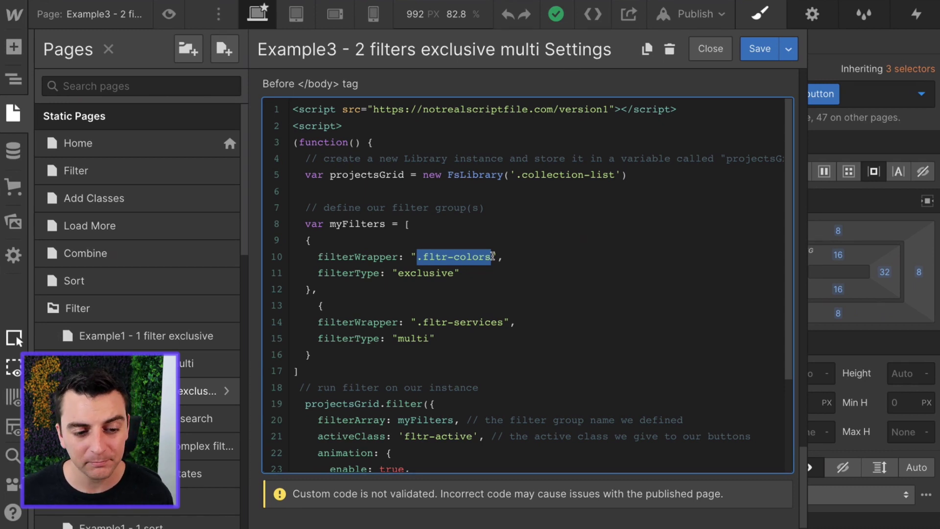
left_click(493, 255)
left_click_drag(398, 273, 456, 273)
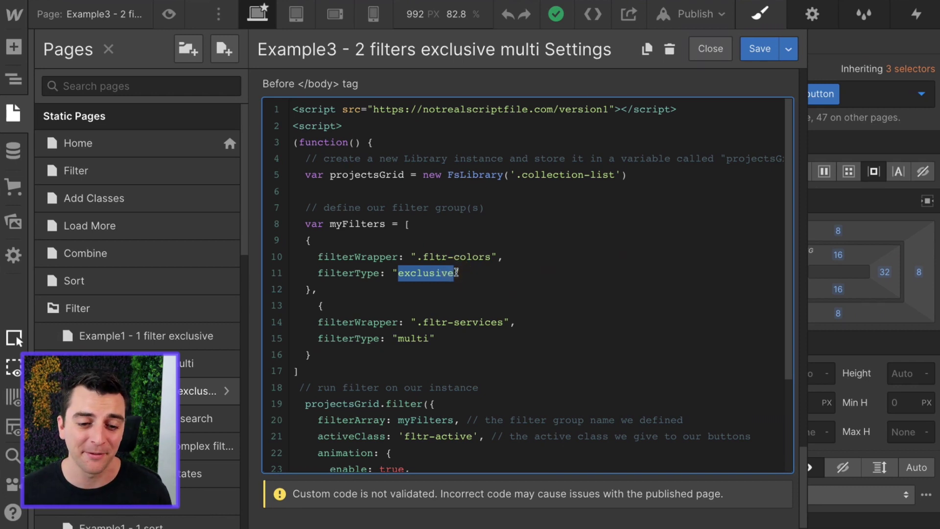
left_click(314, 294)
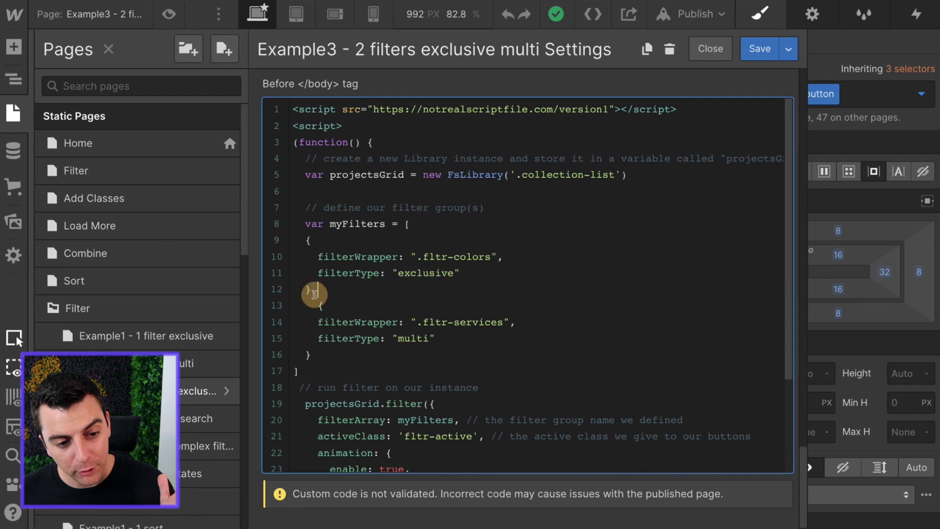
key("shift+Left")
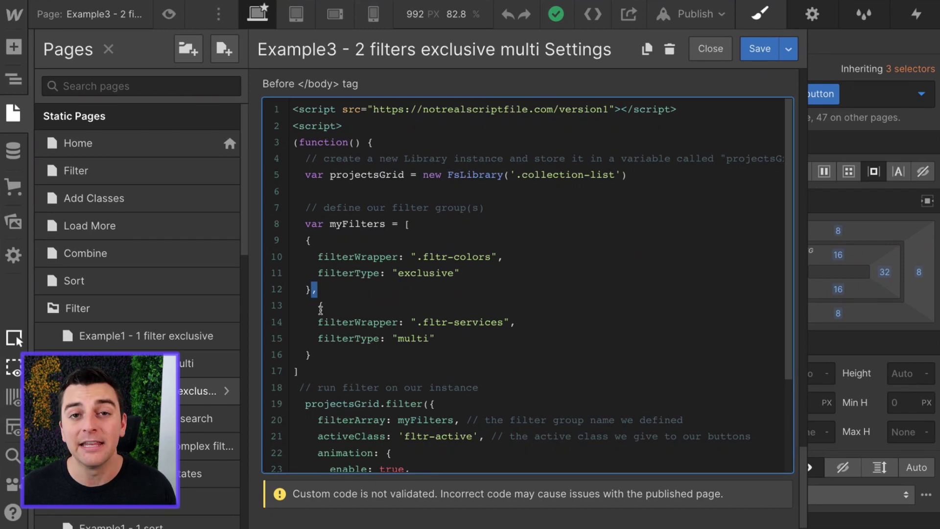
left_click_drag(317, 321, 516, 319)
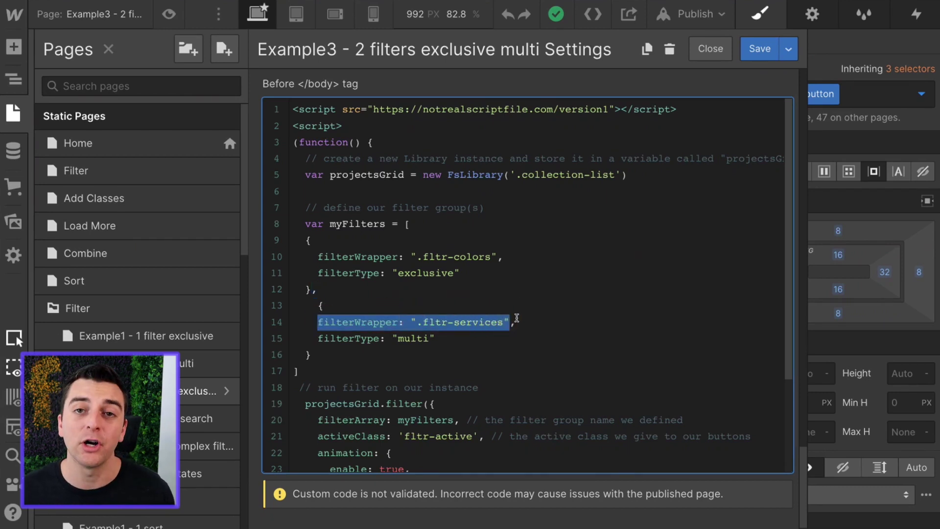
left_click(515, 320)
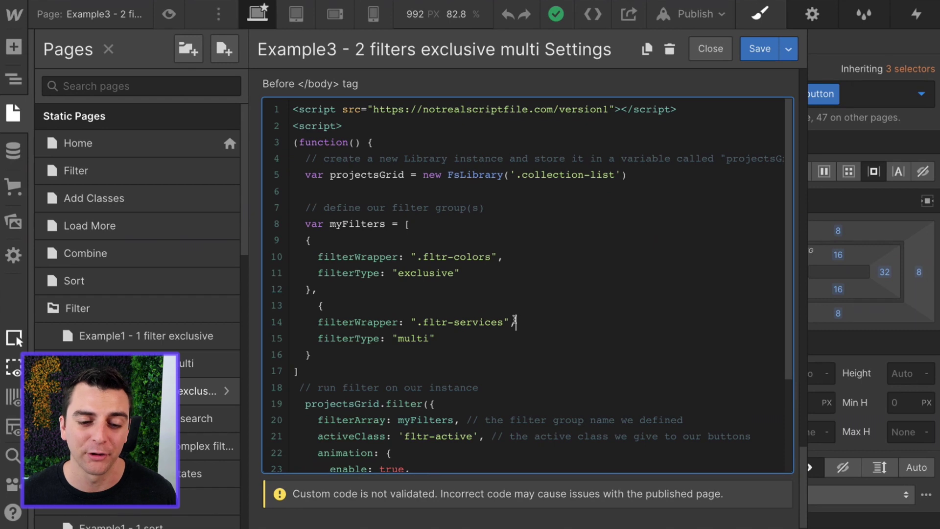
left_click_drag(429, 339, 401, 345)
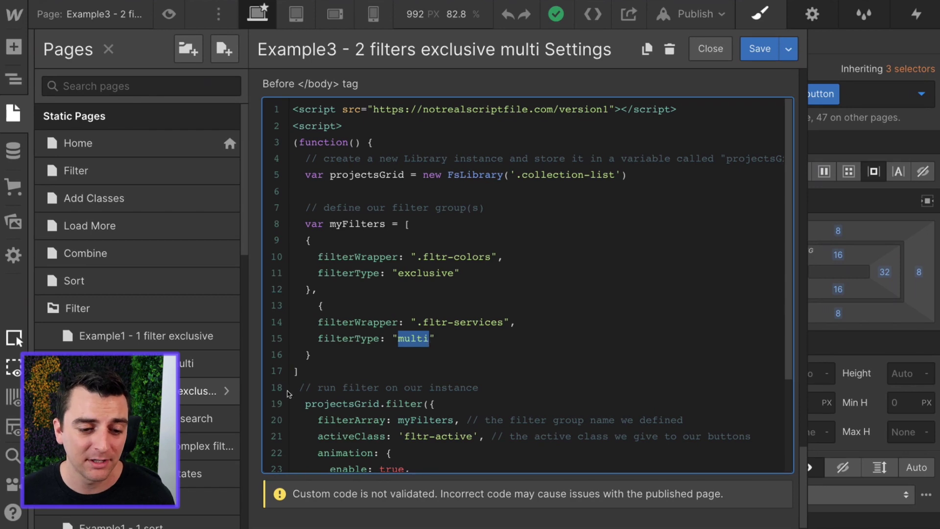
left_click_drag(318, 371, 284, 211)
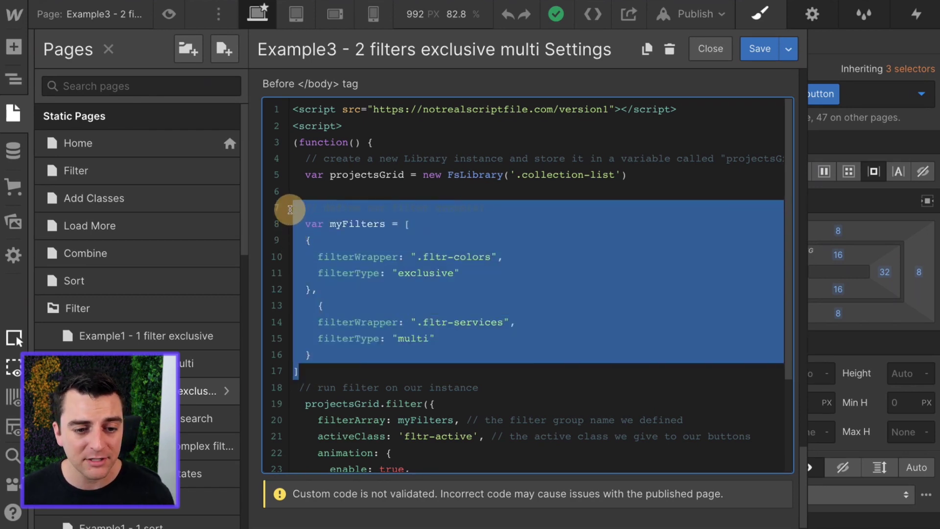
left_click(310, 223)
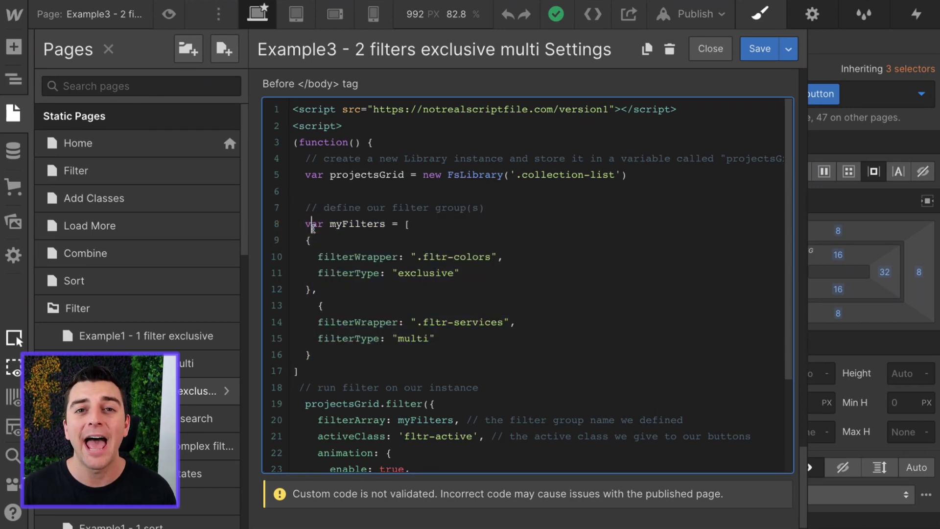
scroll(313, 229, "down", 3)
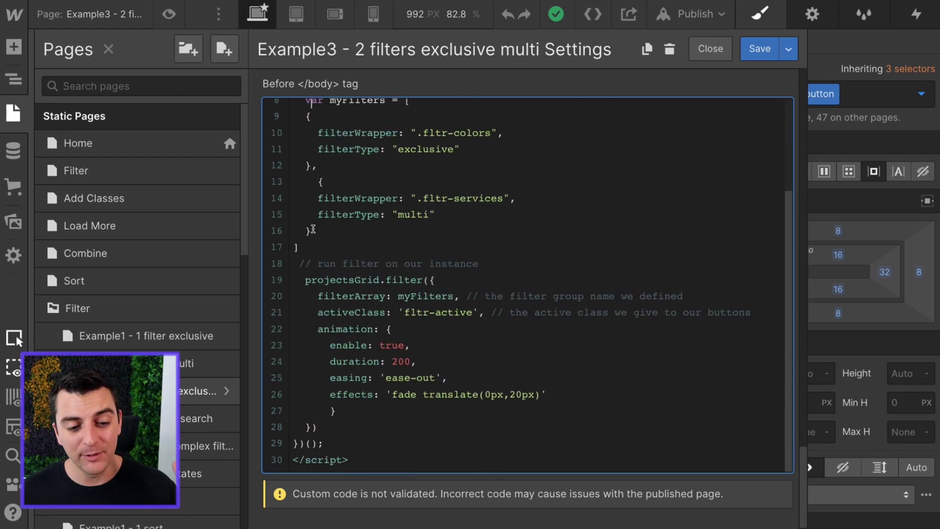
left_click(398, 297)
left_click_drag(400, 296, 454, 296)
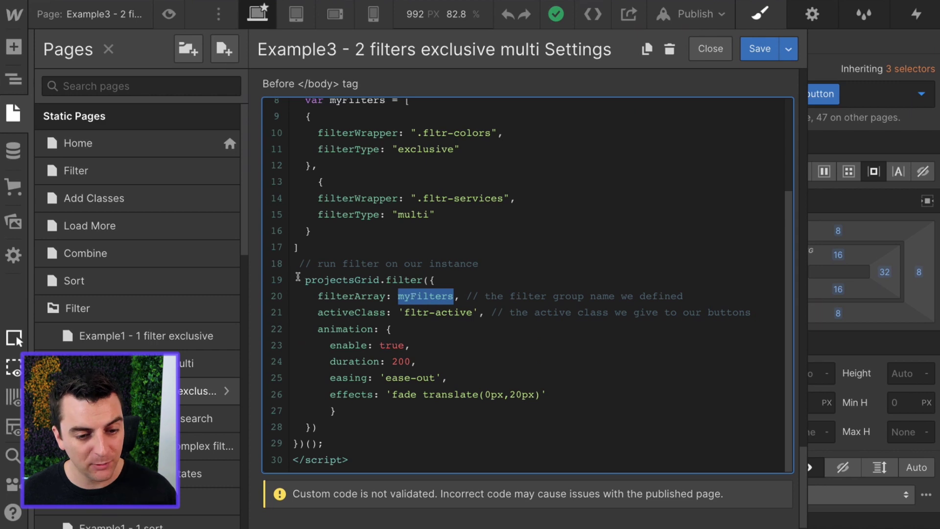
left_click_drag(303, 279, 441, 273)
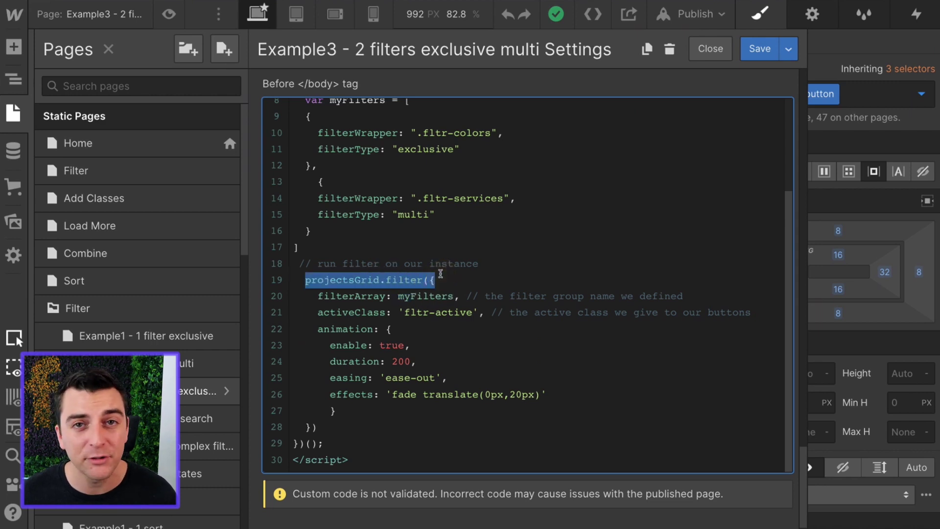
left_click_drag(318, 296, 456, 292)
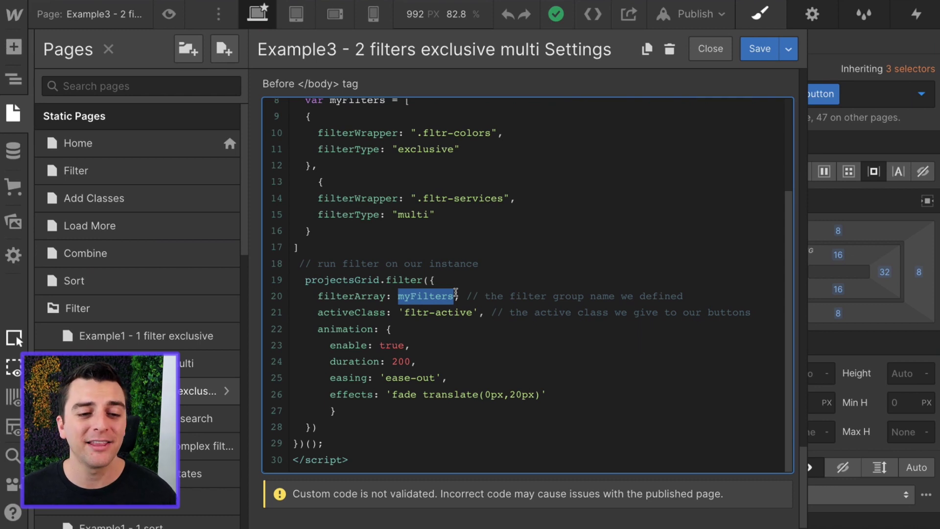
scroll(456, 292, "up", 1)
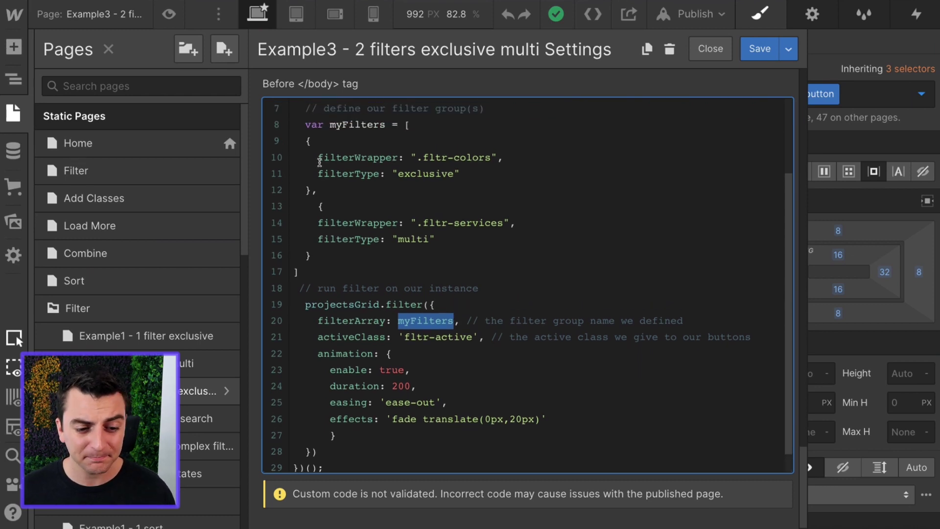
left_click_drag(317, 337, 479, 336)
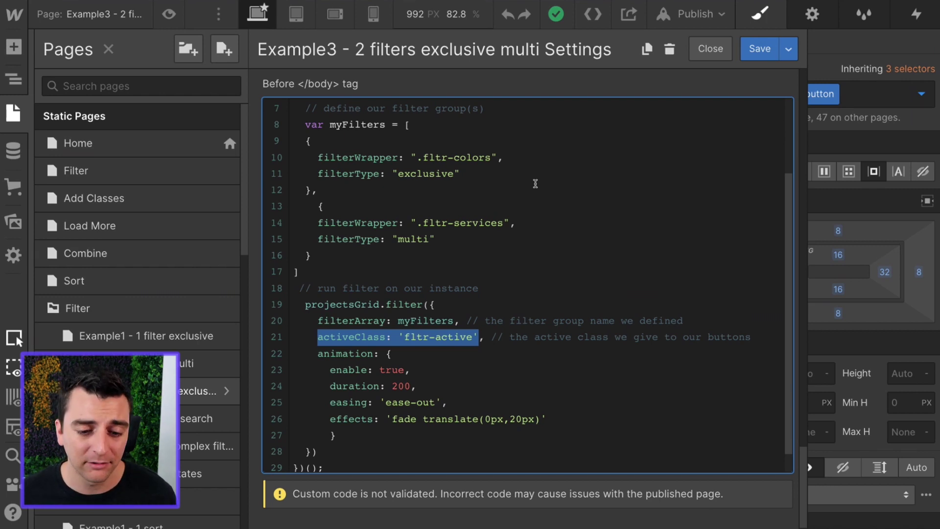
left_click(476, 354)
left_click(317, 354)
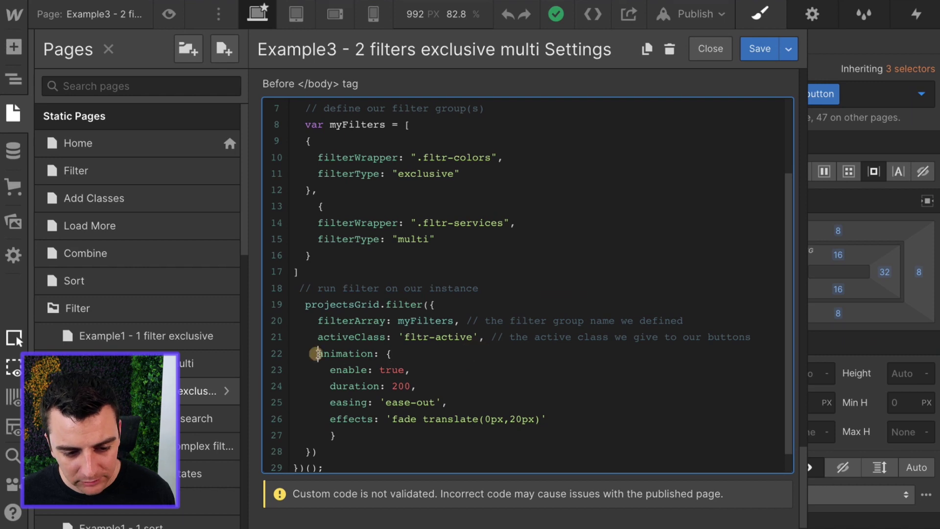
left_click_drag(317, 353, 517, 458)
left_click(519, 444)
scroll(417, 385, "down", 1)
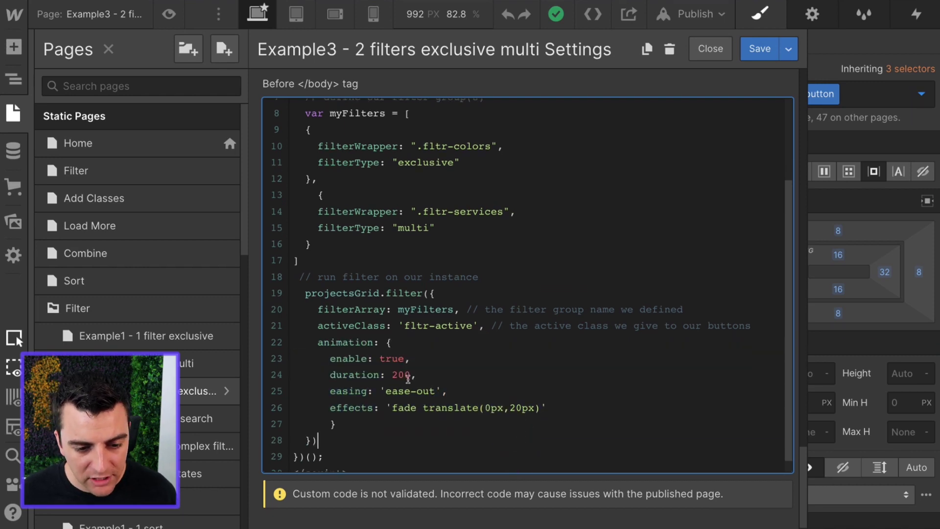
double_click(401, 375)
left_click_drag(440, 392, 386, 392)
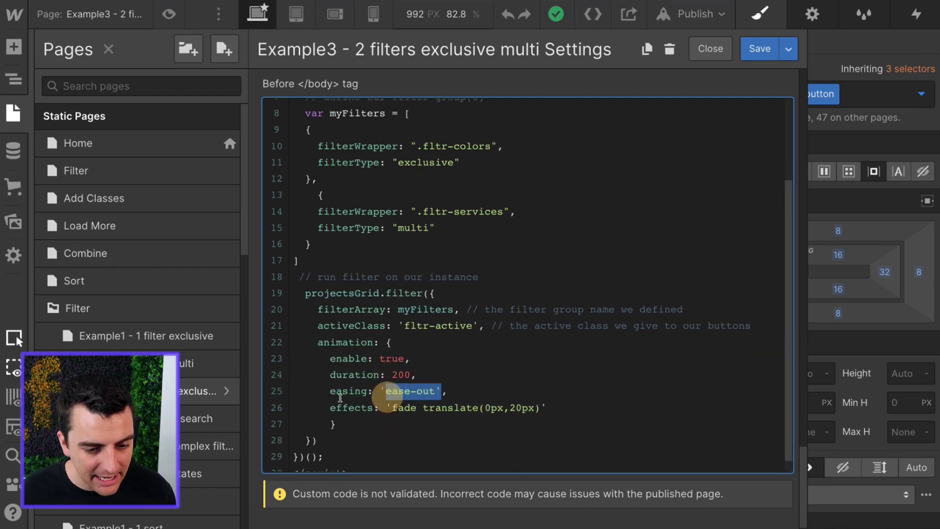
left_click_drag(330, 408, 551, 414)
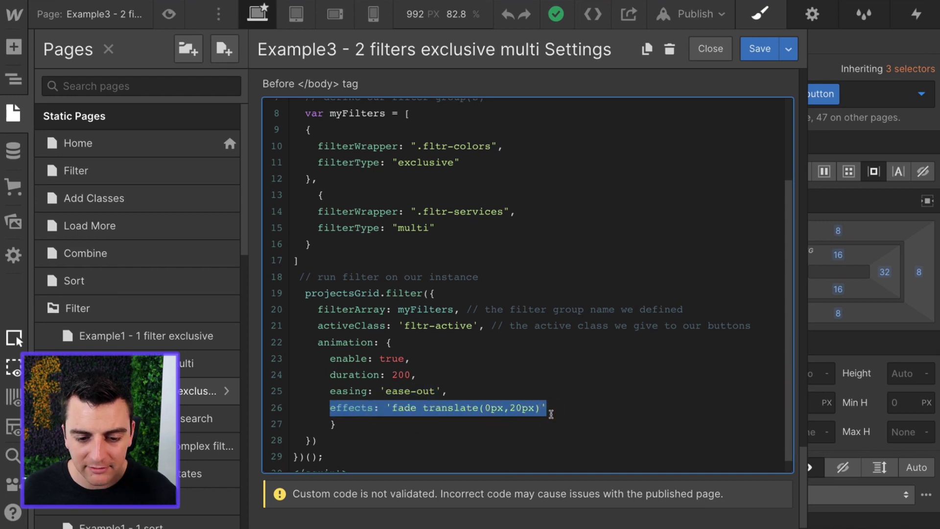